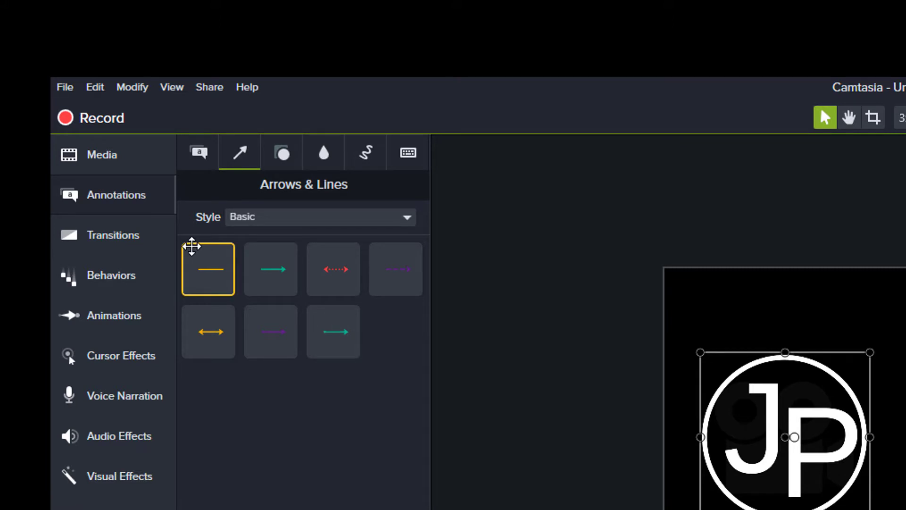
- Place two Basic line annotations and extend the lower one left under the logo
left_click_drag(208, 275, 842, 320)
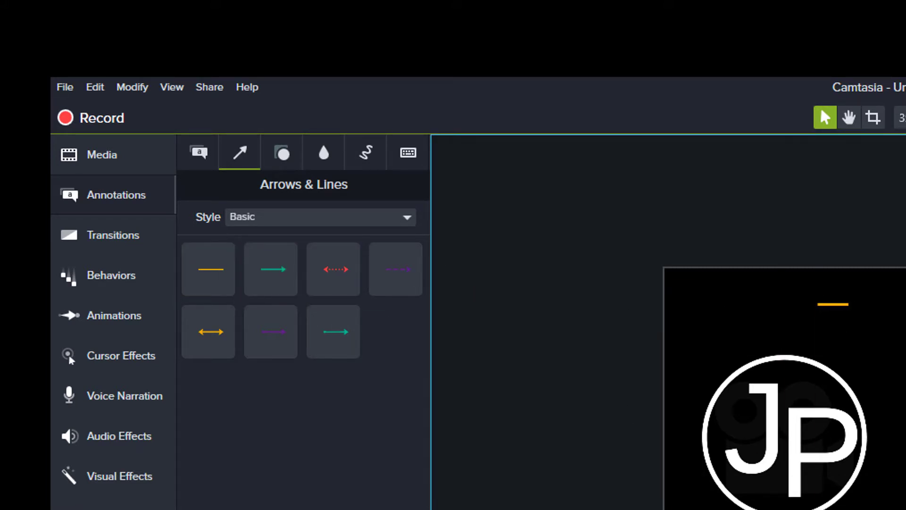
left_click_drag(208, 270, 846, 496)
left_click_drag(471, 318, 604, 303)
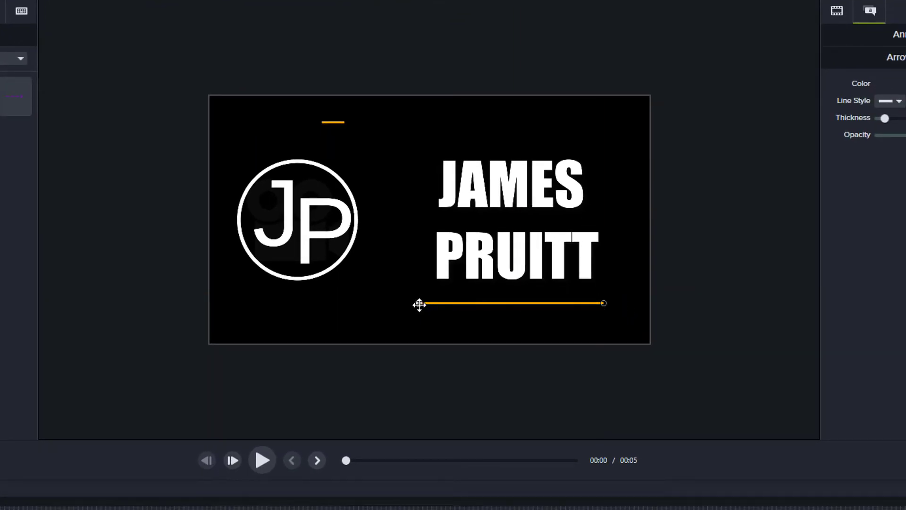
left_click_drag(416, 303, 235, 294)
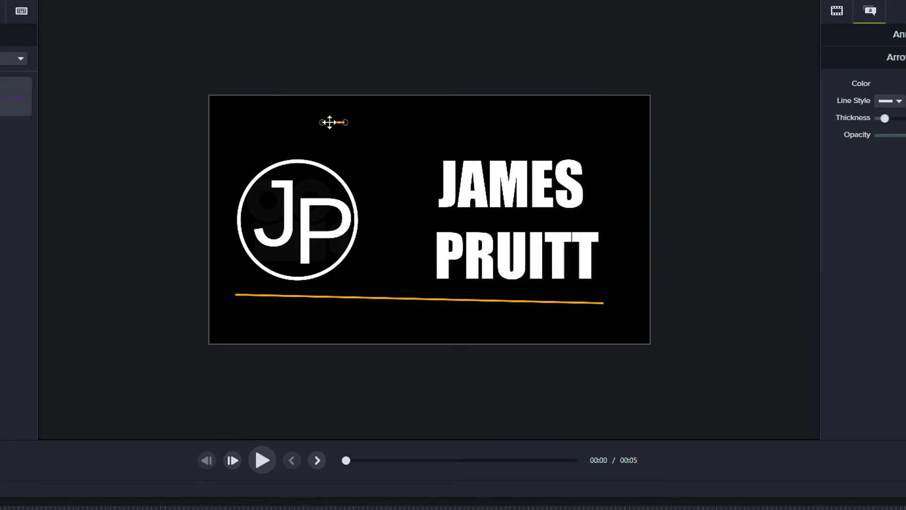
- Stretch the short top line across the card to match the bottom line
left_click_drag(329, 122, 236, 123)
left_click_drag(345, 122, 606, 124)
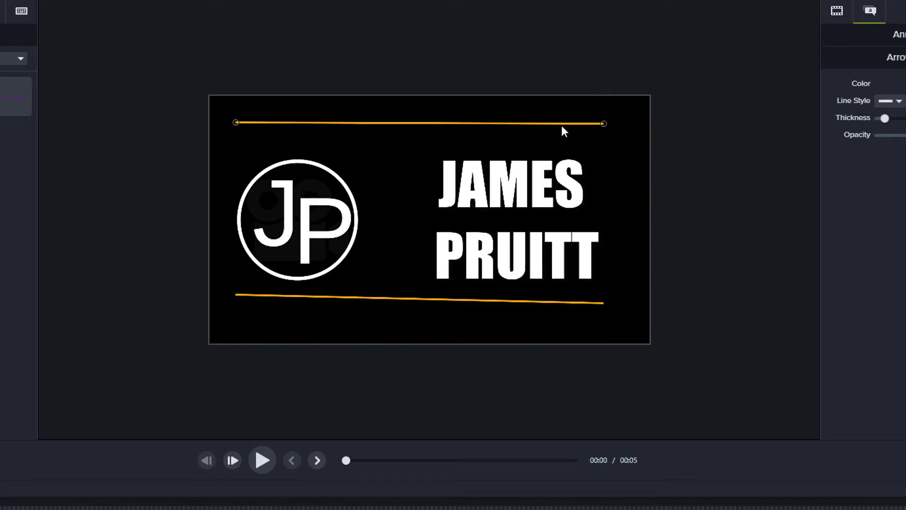
left_click(421, 132)
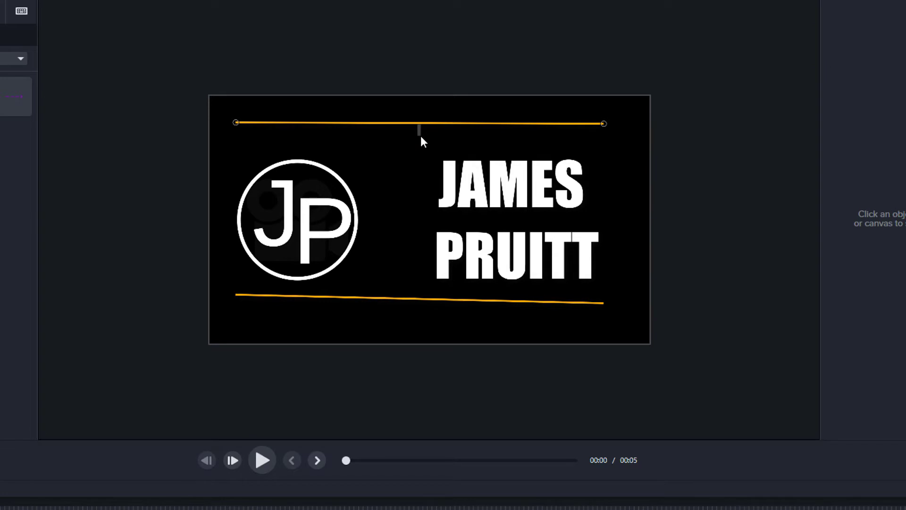
- Raise the top line's Thickness so it becomes a bar
left_click(415, 124)
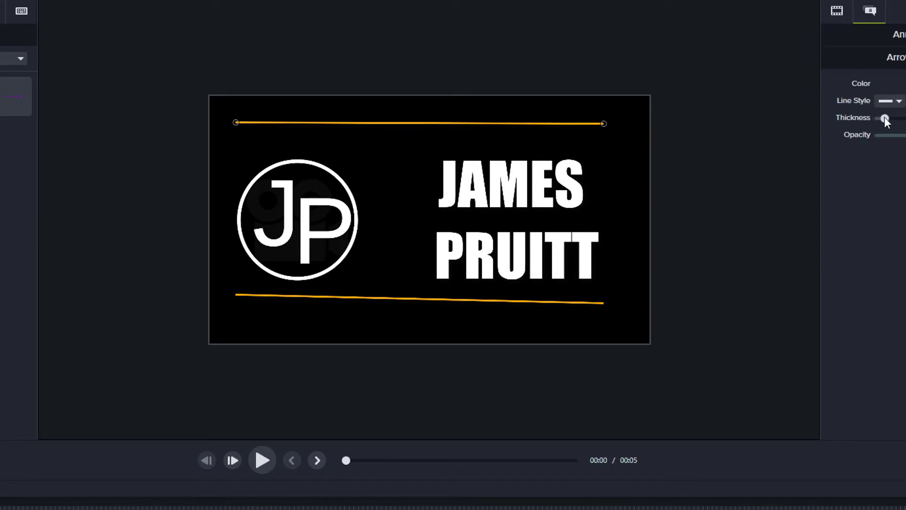
left_click_drag(885, 122, 905, 121)
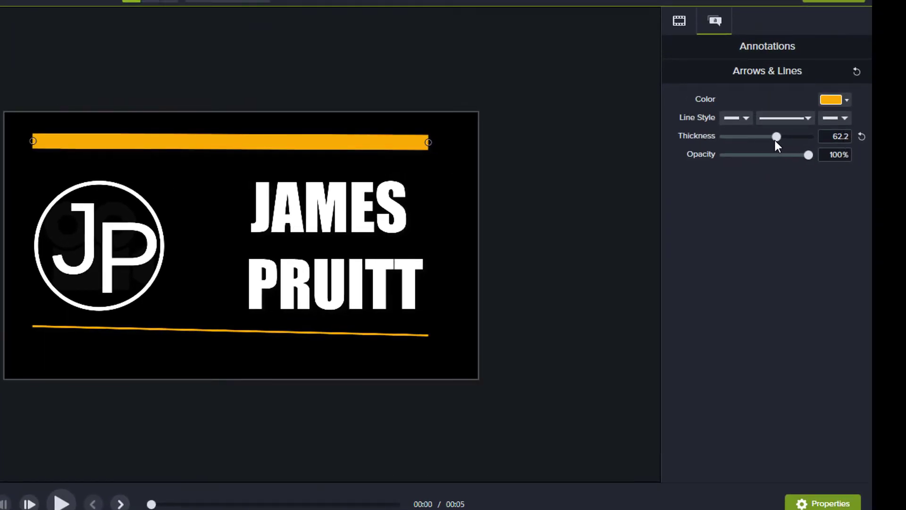
left_click_drag(775, 141, 769, 141)
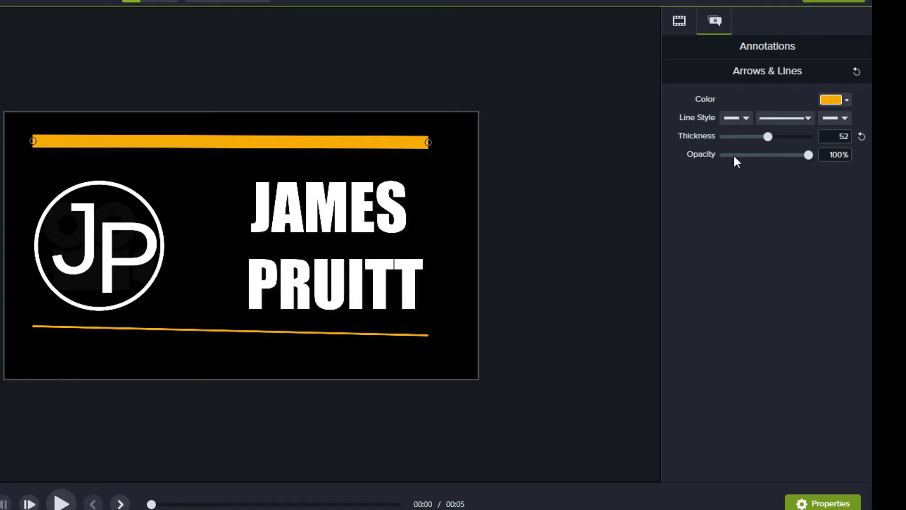
- Thicken the bottom line into a bar, aligned with the top bar and levelled
left_click(229, 333)
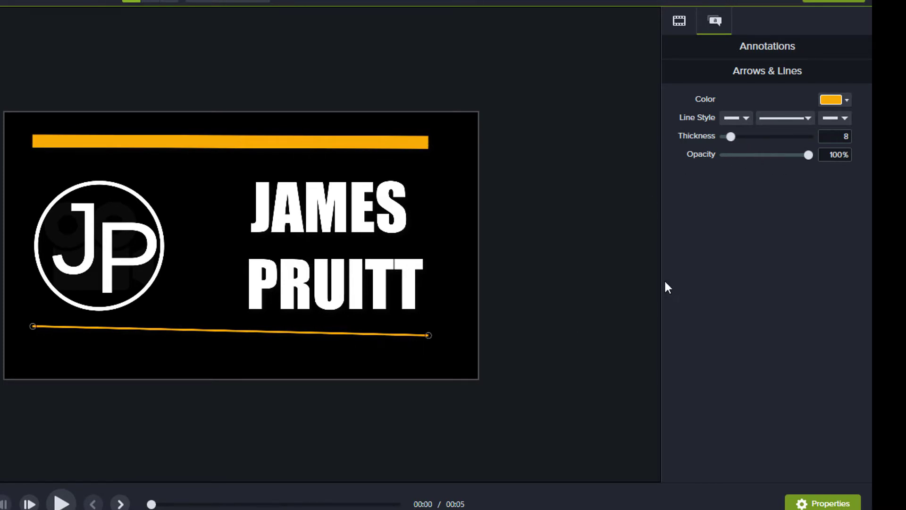
left_click_drag(727, 137, 782, 140)
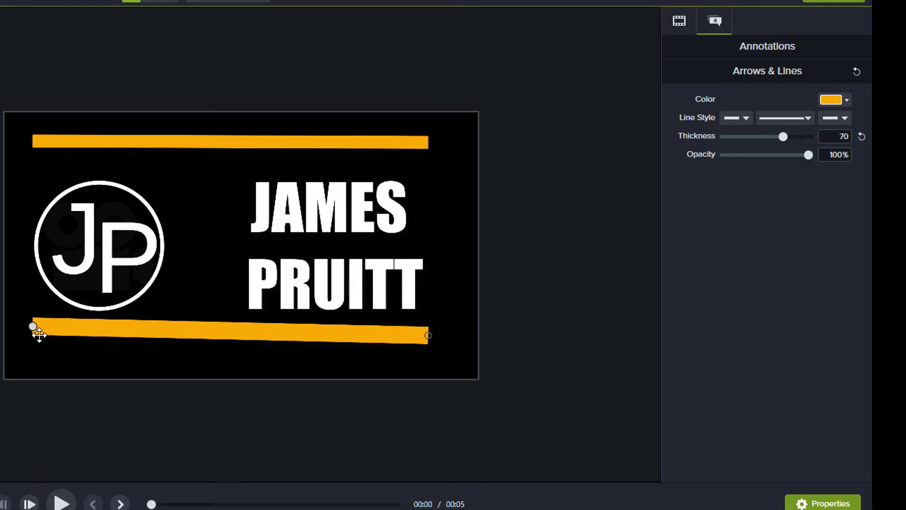
left_click_drag(39, 334, 40, 334)
left_click_drag(429, 336, 429, 332)
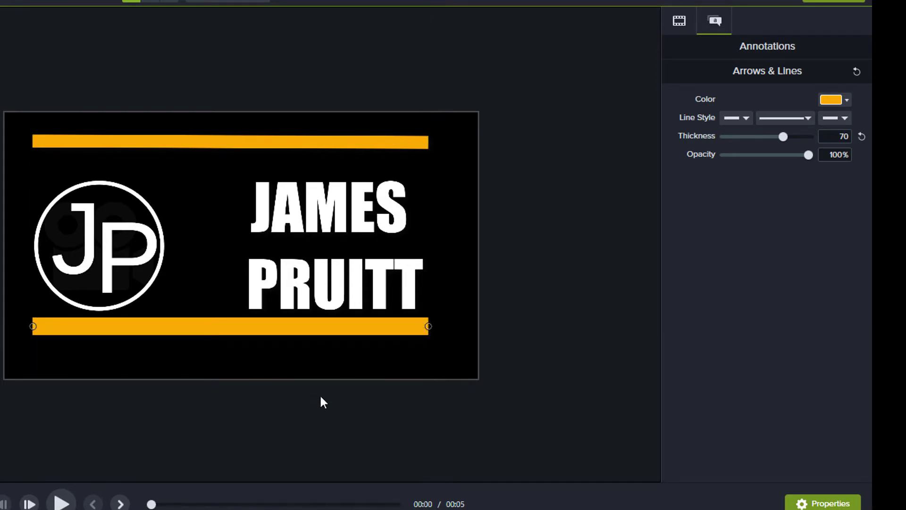
- Lower the top bar closer to the name and make the bottom bar slightly thinner
left_click_drag(173, 141, 170, 156)
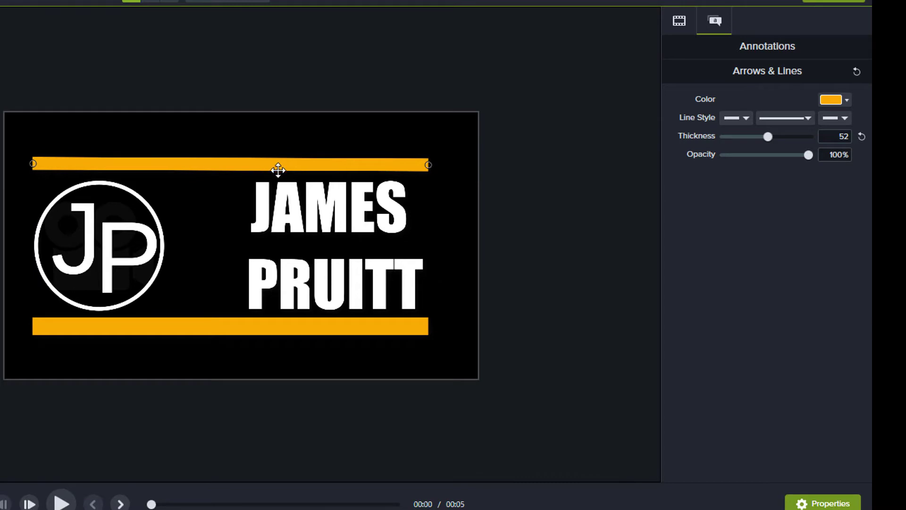
left_click(264, 327)
left_click_drag(778, 136, 770, 138)
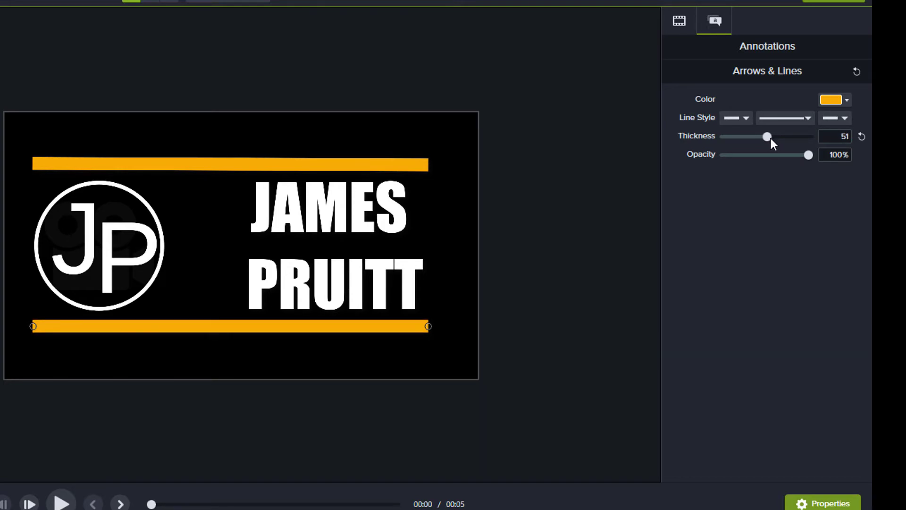
left_click(323, 169)
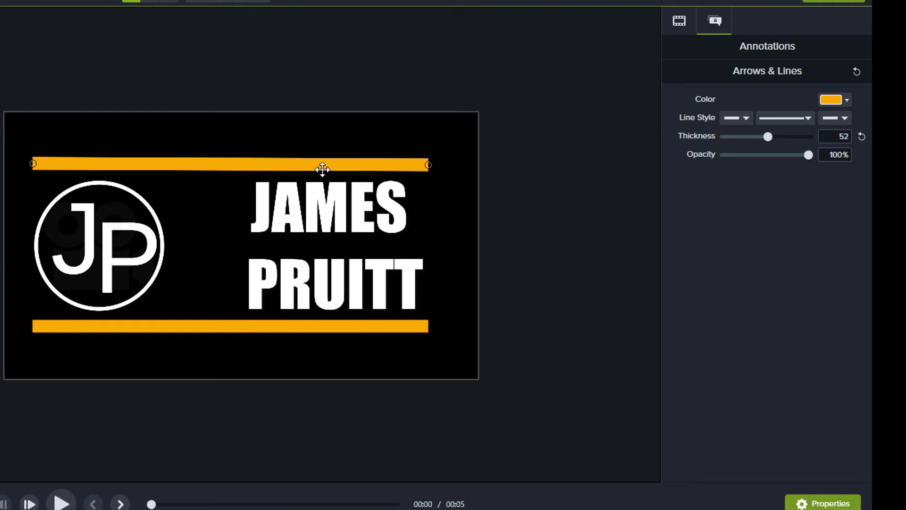
- Set the top and bottom bars' Color to the white preset
left_click(830, 101)
left_click(730, 127)
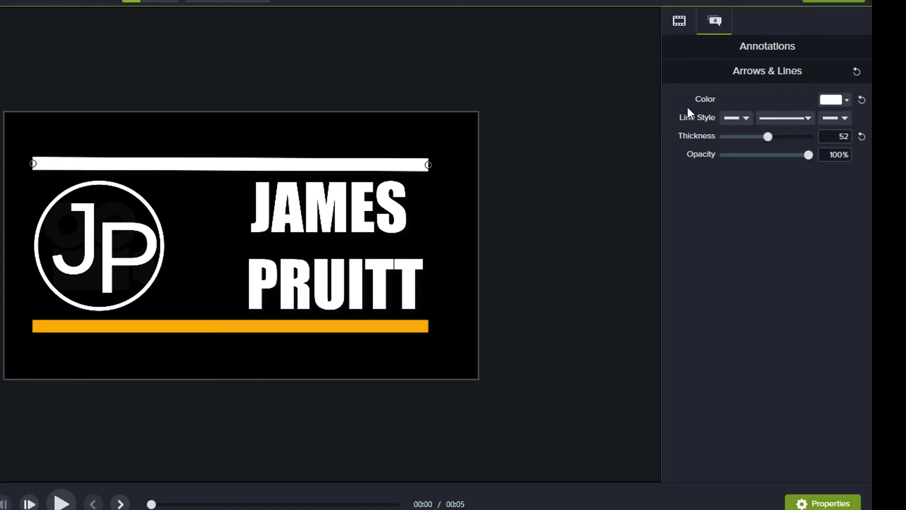
left_click(200, 327)
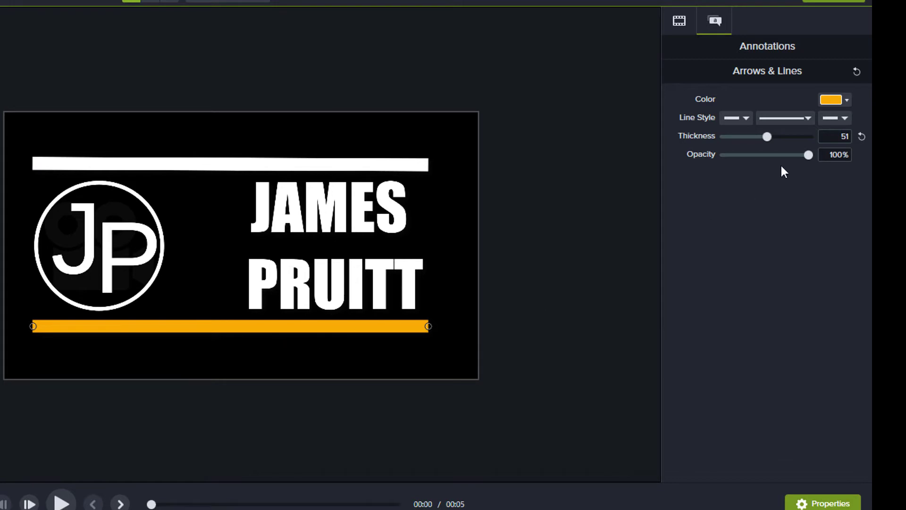
left_click(840, 99)
left_click(730, 127)
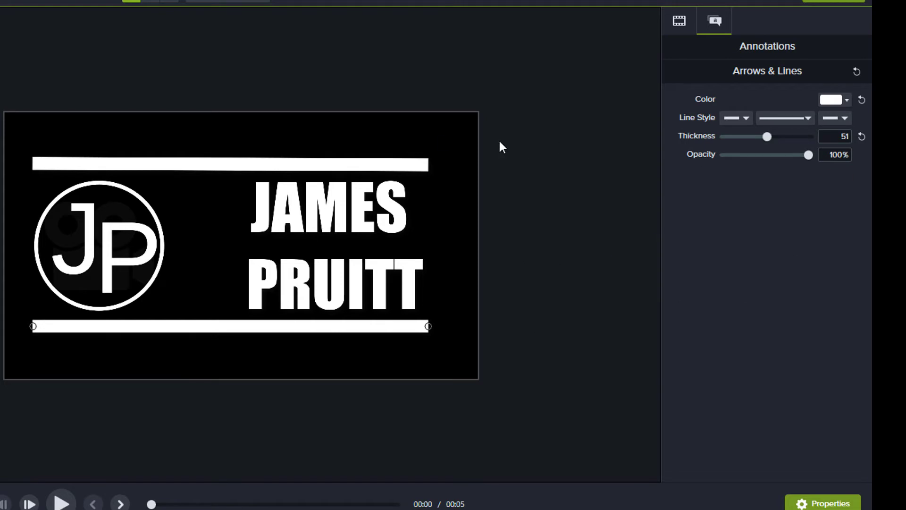
left_click(283, 164)
- Set the top bar's Thickness to 51 to match the bottom bar
left_click_drag(766, 137, 764, 137)
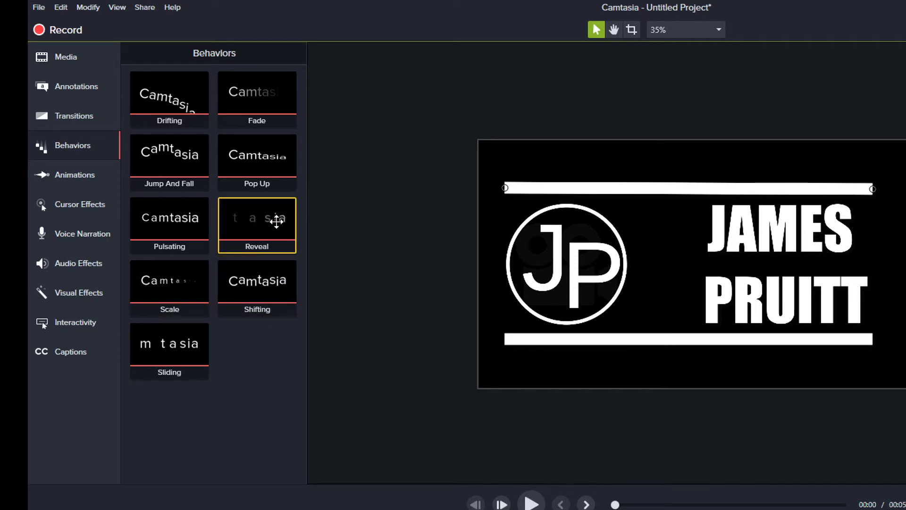
- Apply a Reveal behavior to the name text with Type First To Last
left_click_drag(262, 221, 741, 236)
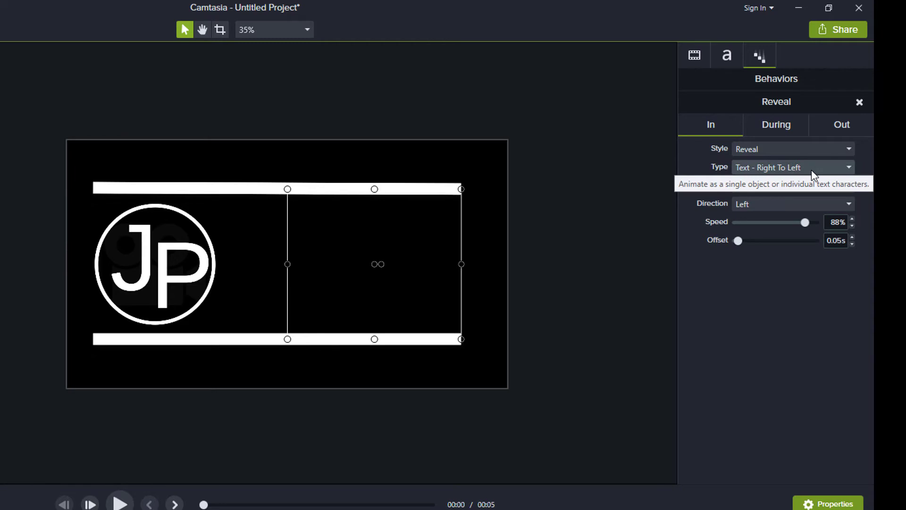
left_click(811, 169)
left_click(764, 186)
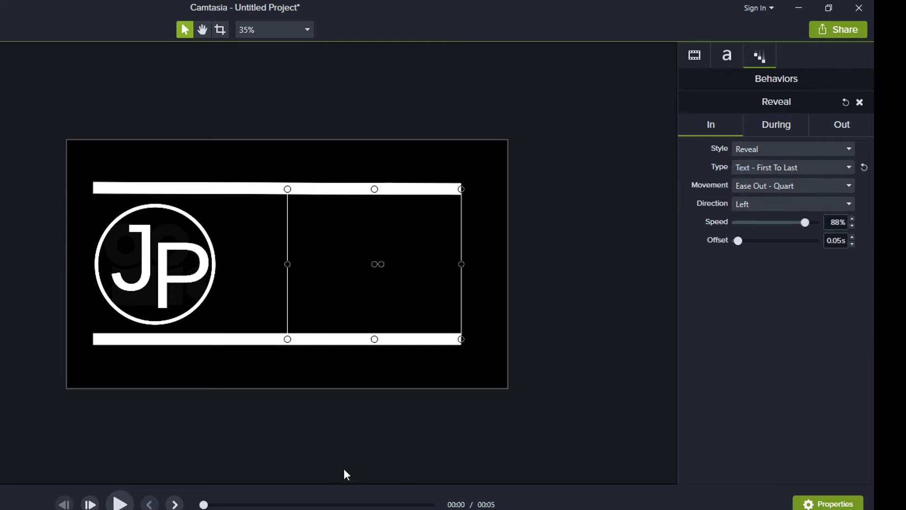
- Give the JP logo a Reveal behavior with Linear movement at 68% speed, then preview
left_click(185, 287)
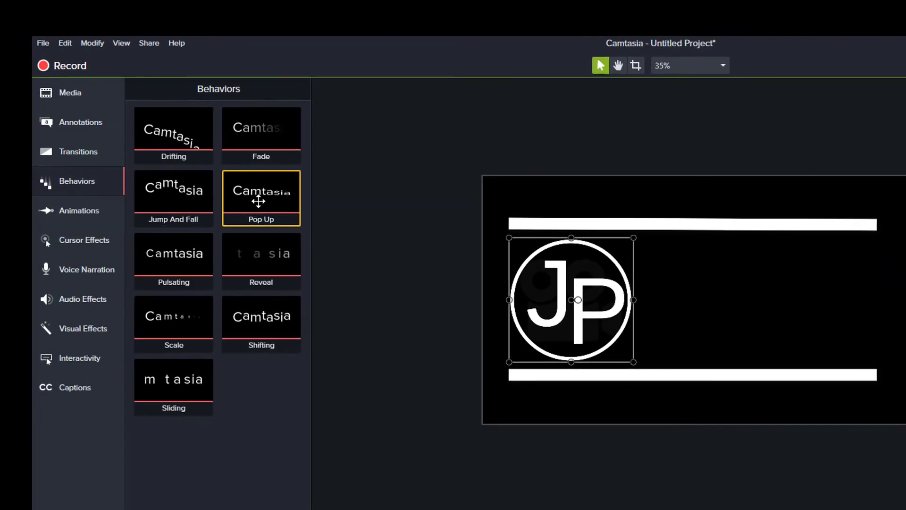
left_click_drag(257, 253, 522, 308)
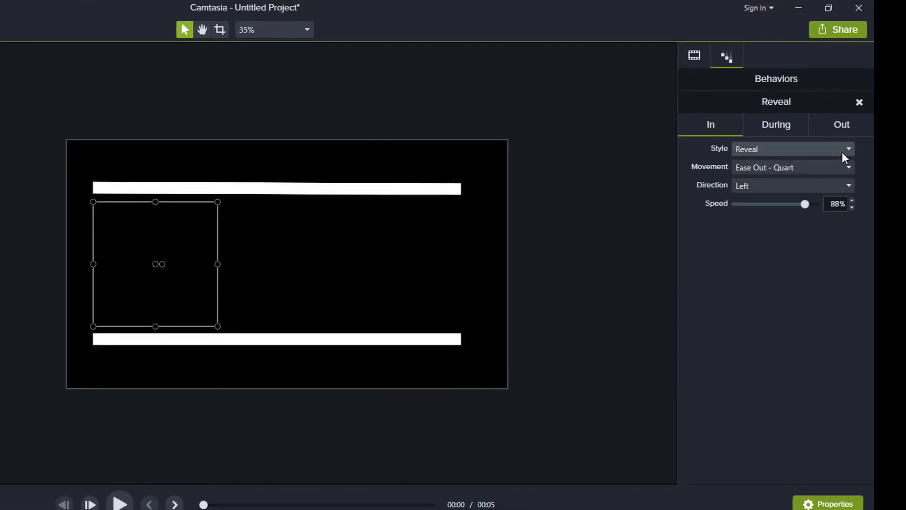
left_click(843, 151)
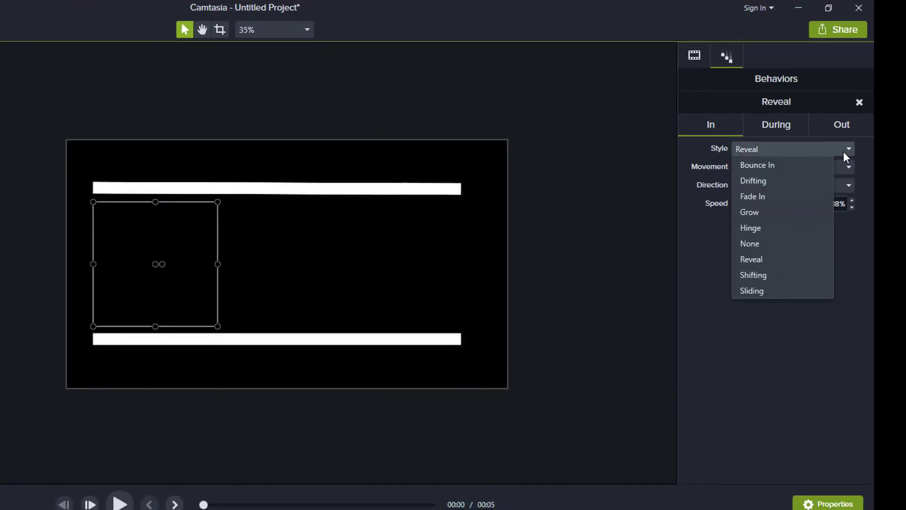
left_click_drag(805, 203, 791, 204)
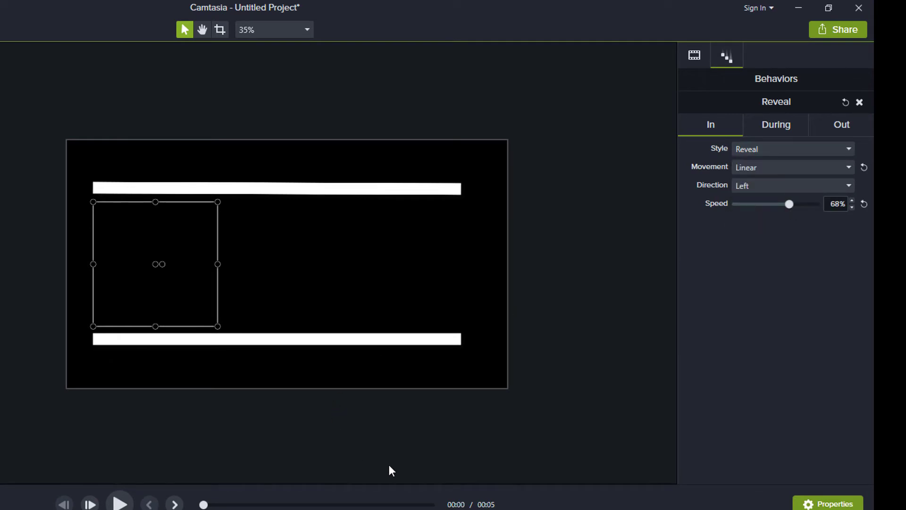
left_click(123, 504)
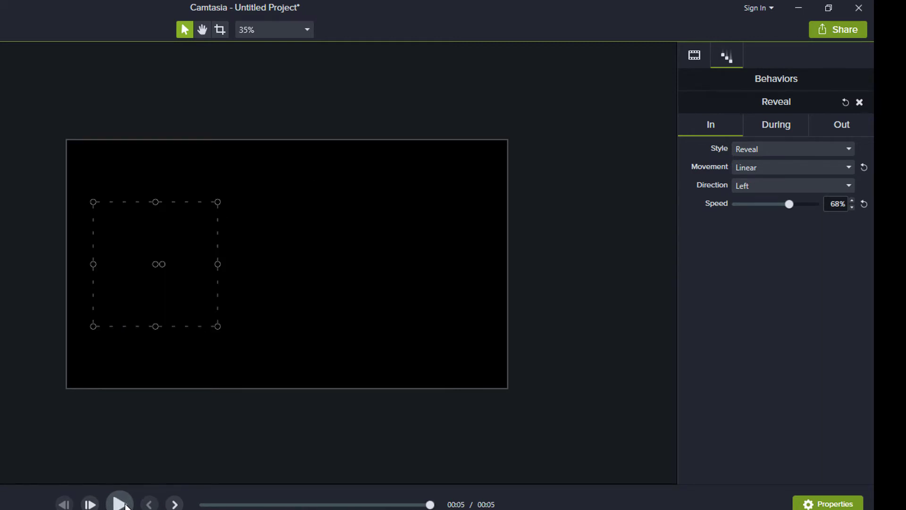
- Rewind and replay the title card animation preview from the start
left_click(288, 405)
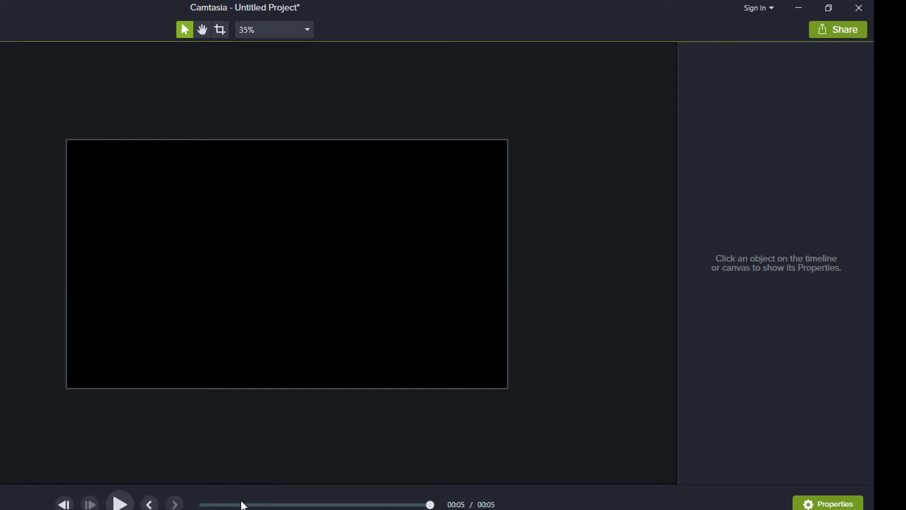
left_click_drag(430, 504, 203, 504)
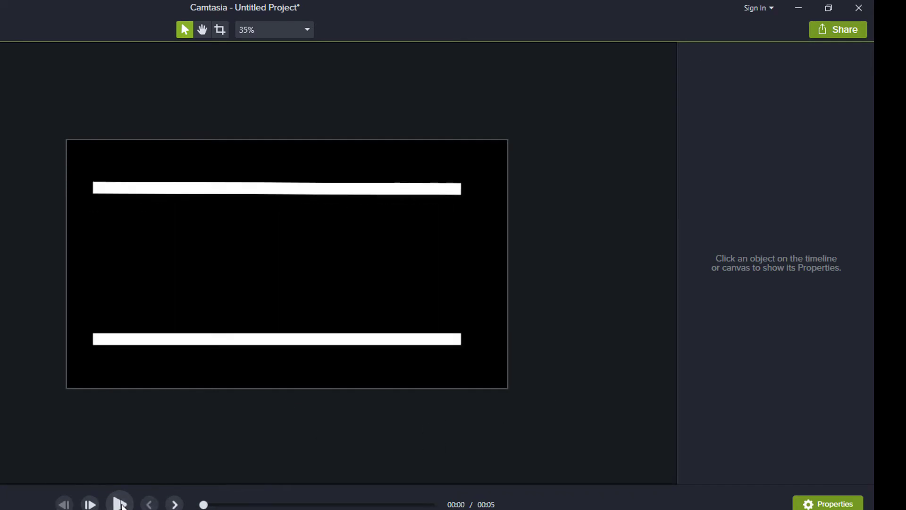
left_click(120, 504)
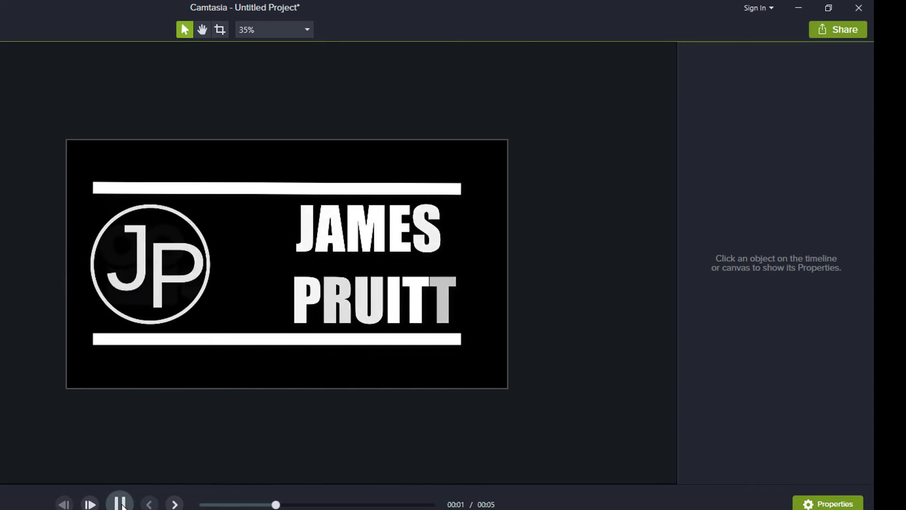
left_click(120, 504)
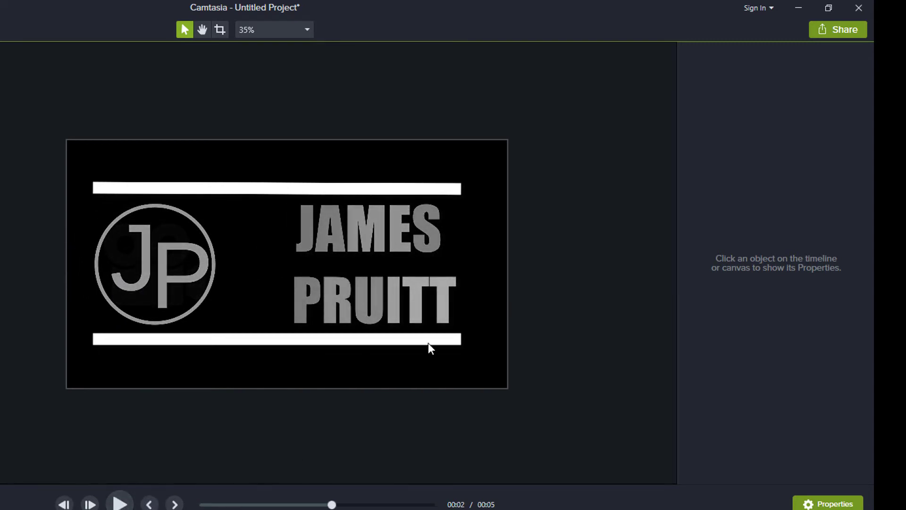
left_click(298, 340)
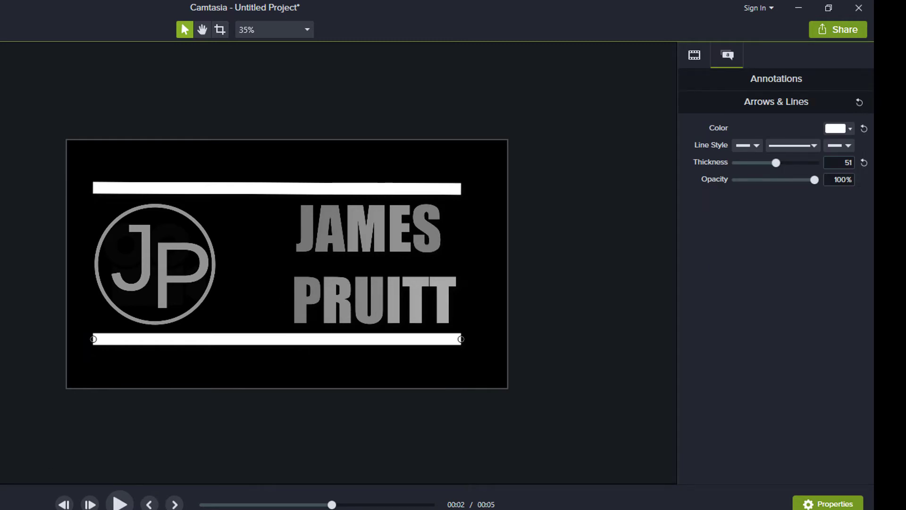
left_click_drag(332, 505, 204, 504)
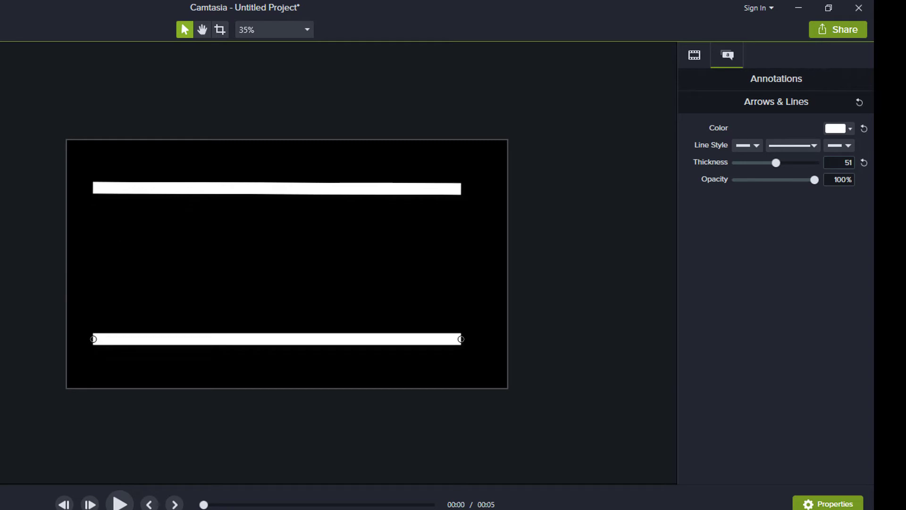
left_click(120, 503)
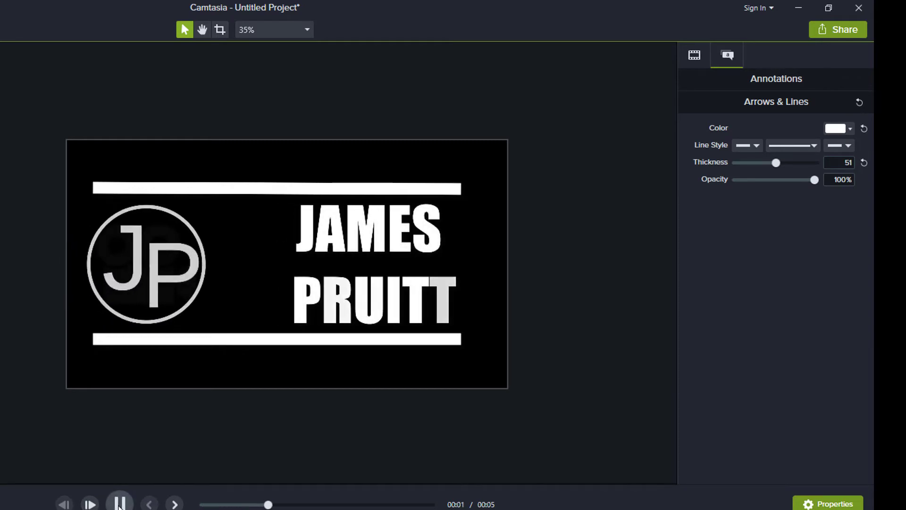
left_click(120, 504)
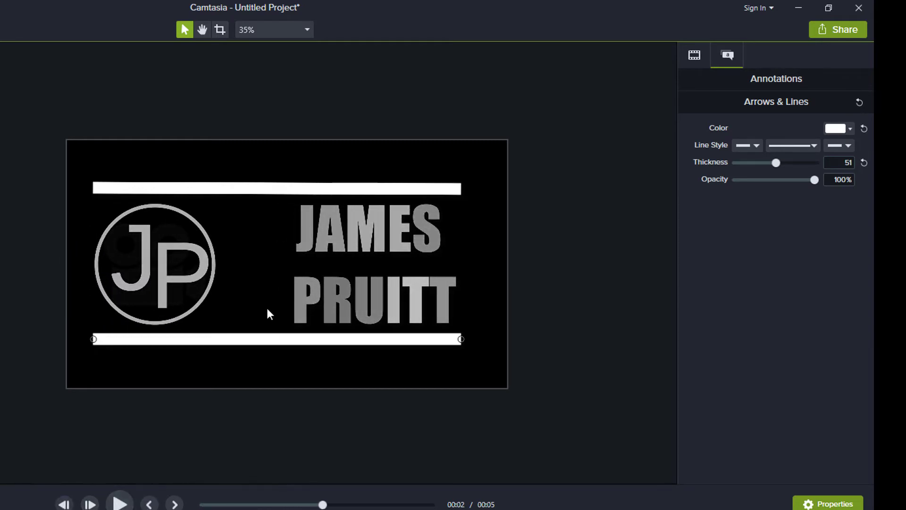
left_click(364, 228)
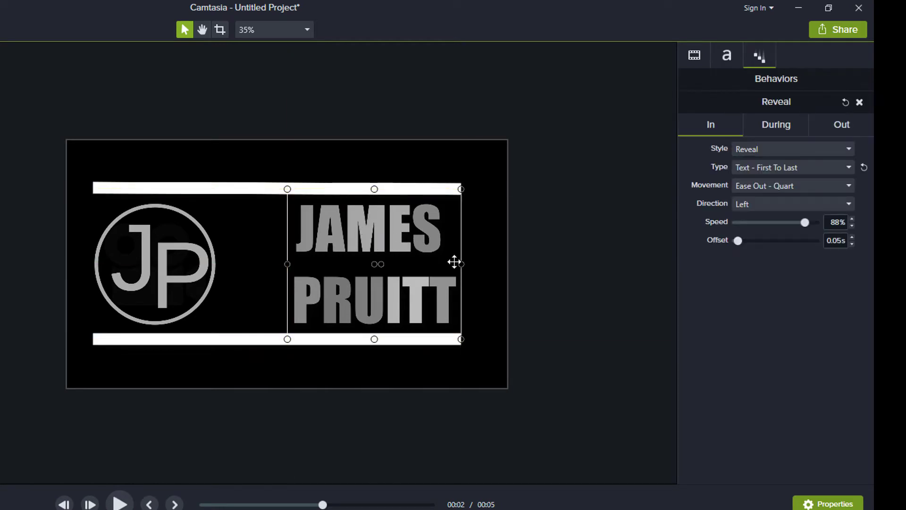
left_click(782, 207)
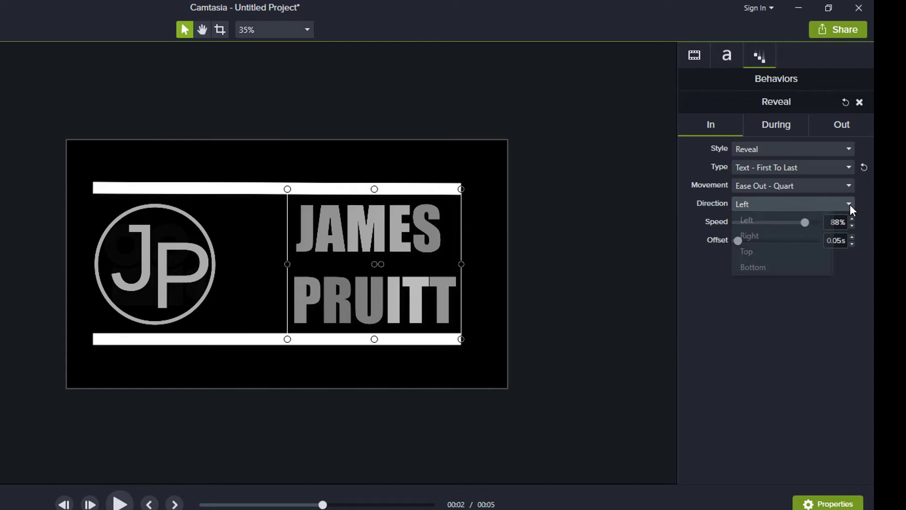
left_click(787, 235)
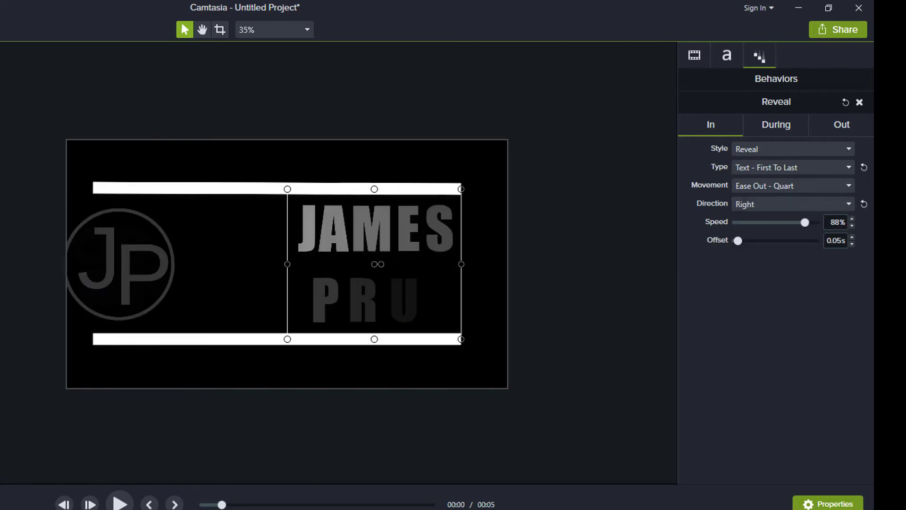
left_click(121, 504)
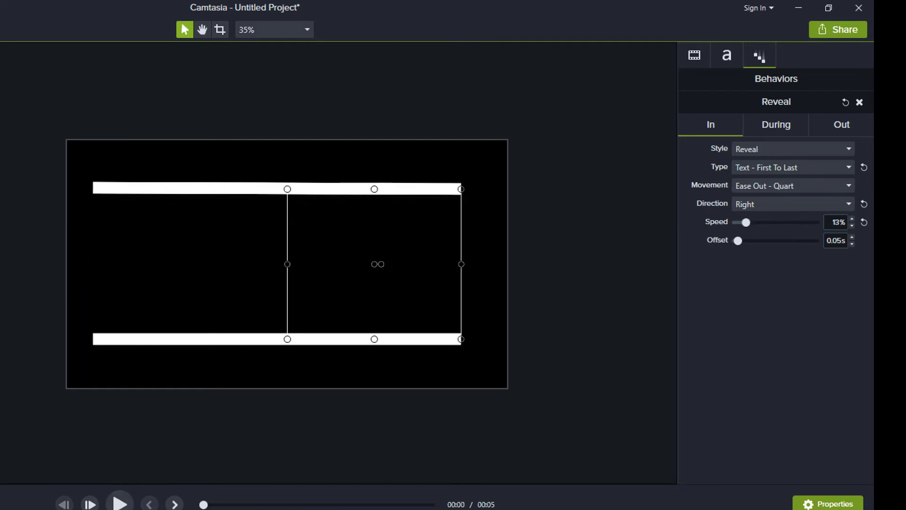
- Slow the name's reveal speed to 3% and set the logo's reveal speed to 0%
left_click(277, 339)
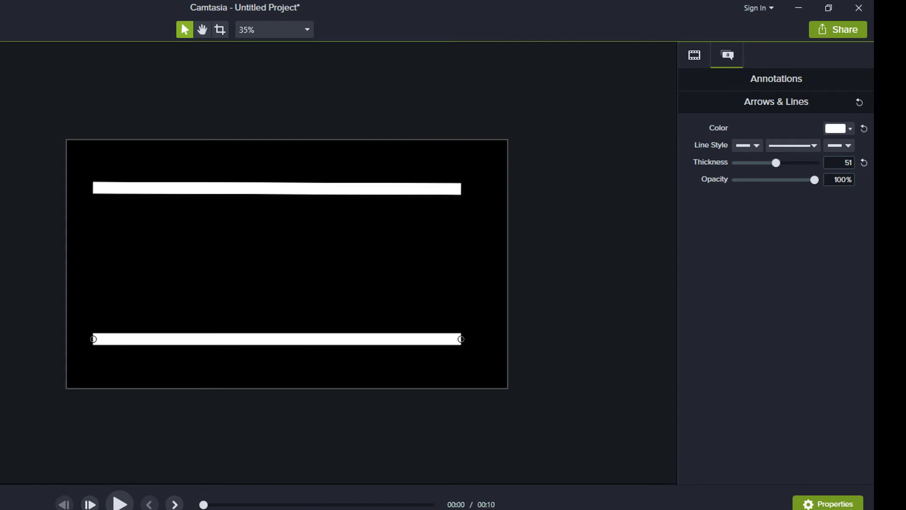
left_click(375, 264)
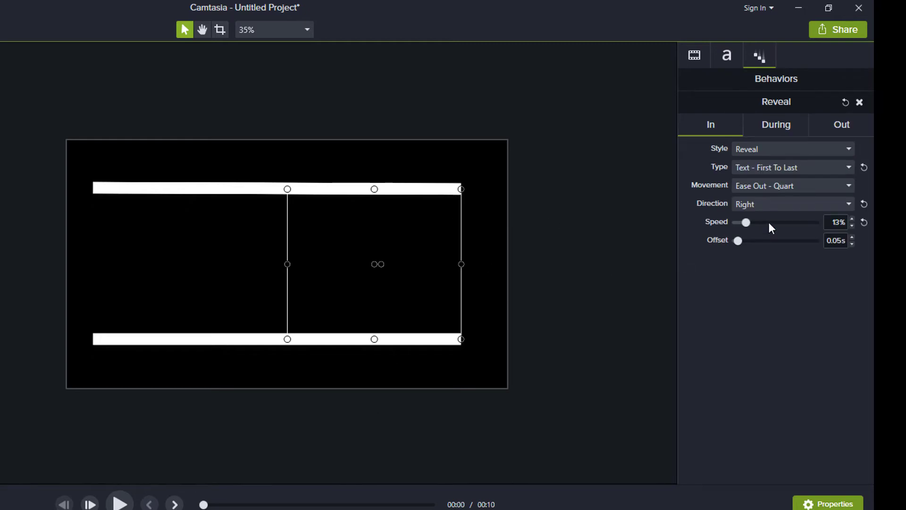
left_click_drag(746, 222, 739, 223)
left_click(155, 264)
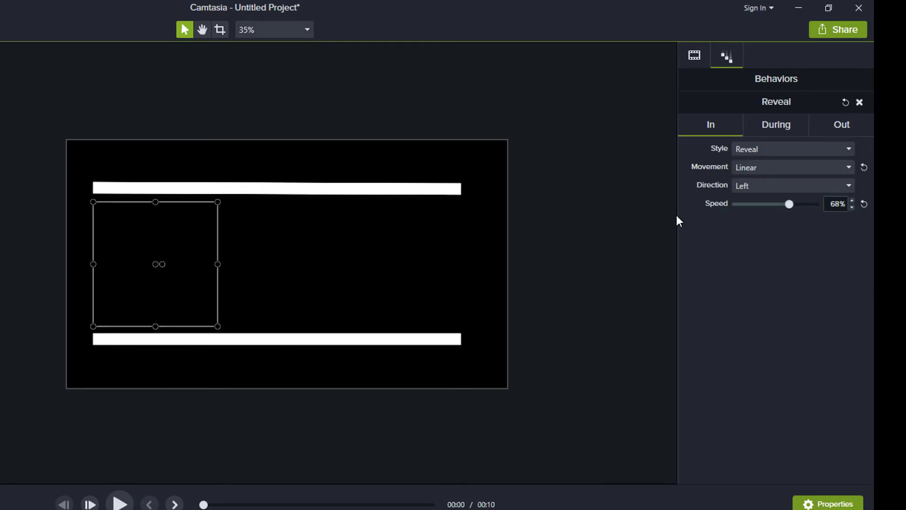
left_click_drag(788, 204, 731, 216)
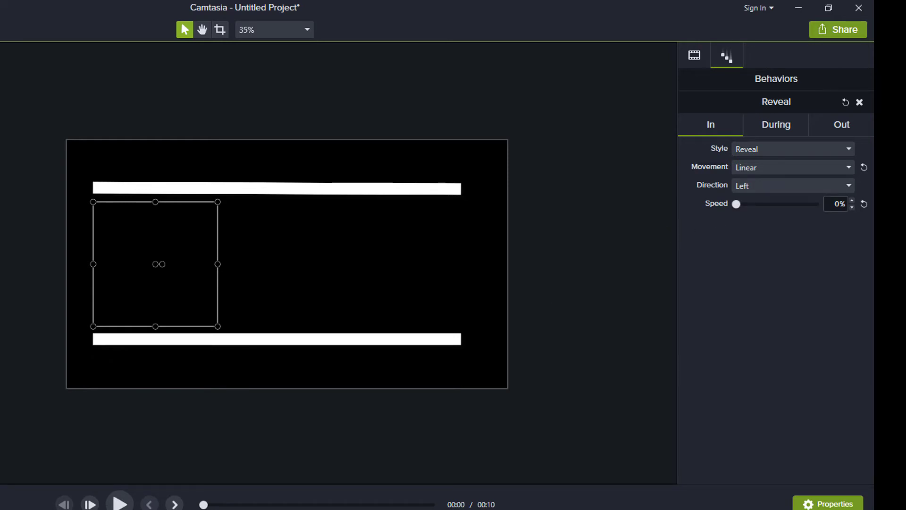
- Apply the Pop Up behavior (Hinge, Spring, from Bottom) to the white bars and preview
left_click(375, 264)
left_click(277, 188)
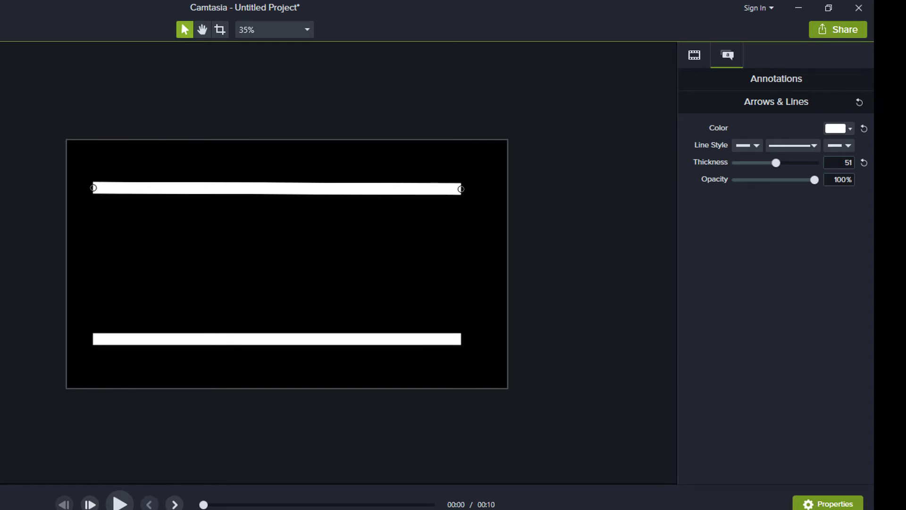
left_click_drag(462, 189, 461, 189)
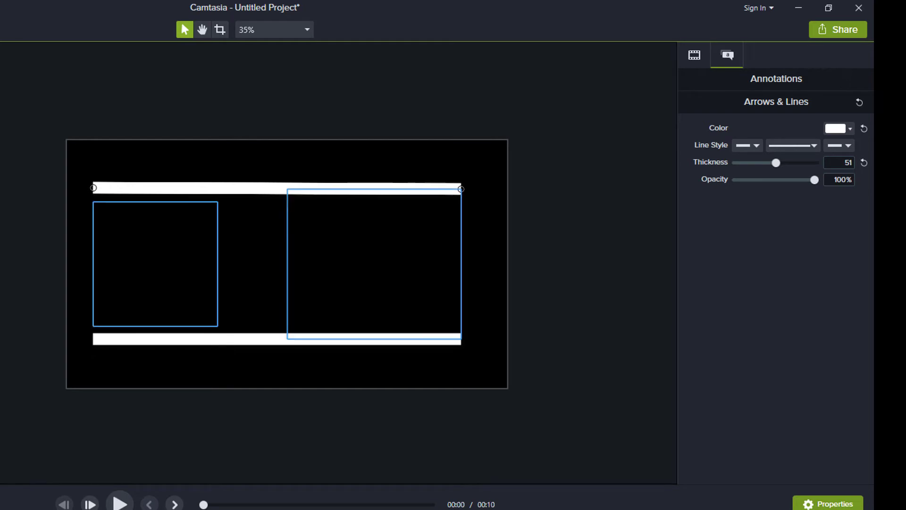
left_click_drag(277, 189, 277, 188)
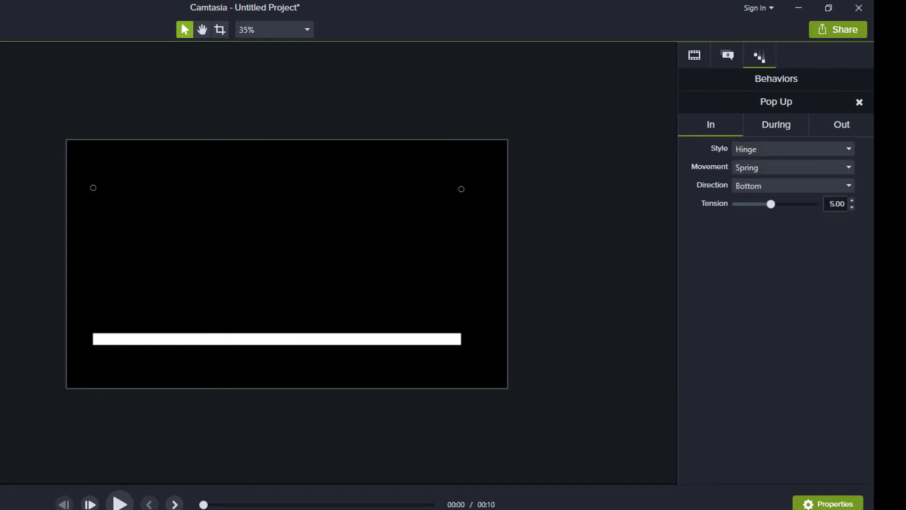
left_click_drag(1, 189, 277, 339)
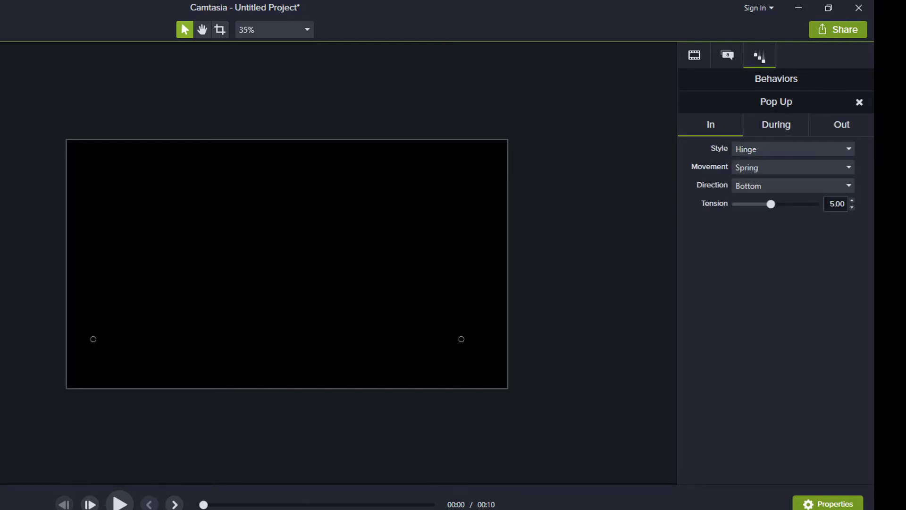
left_click(119, 504)
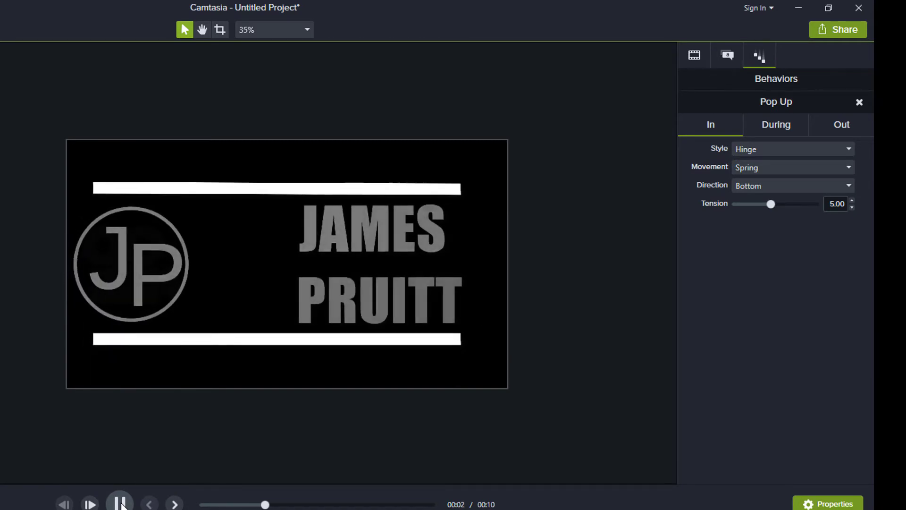
left_click(121, 504)
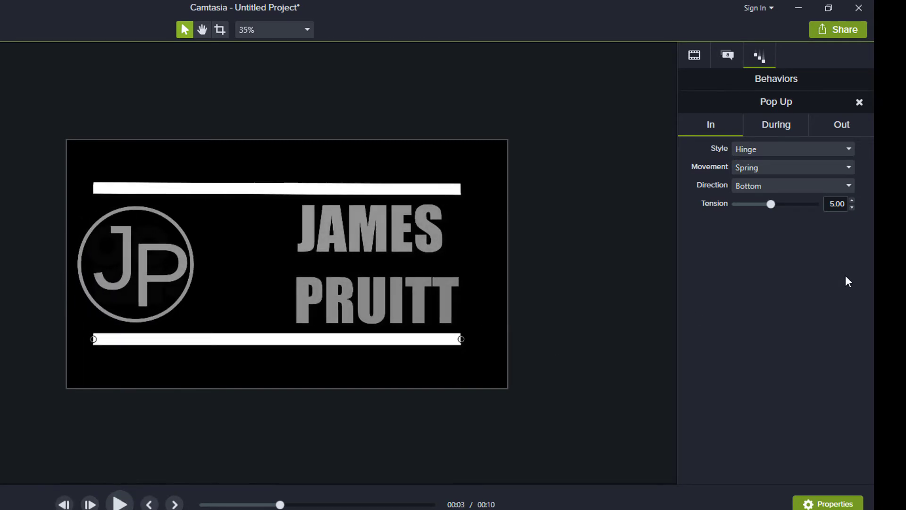
- Set the top line's Pop Up During and Out styles to None
left_click(798, 124)
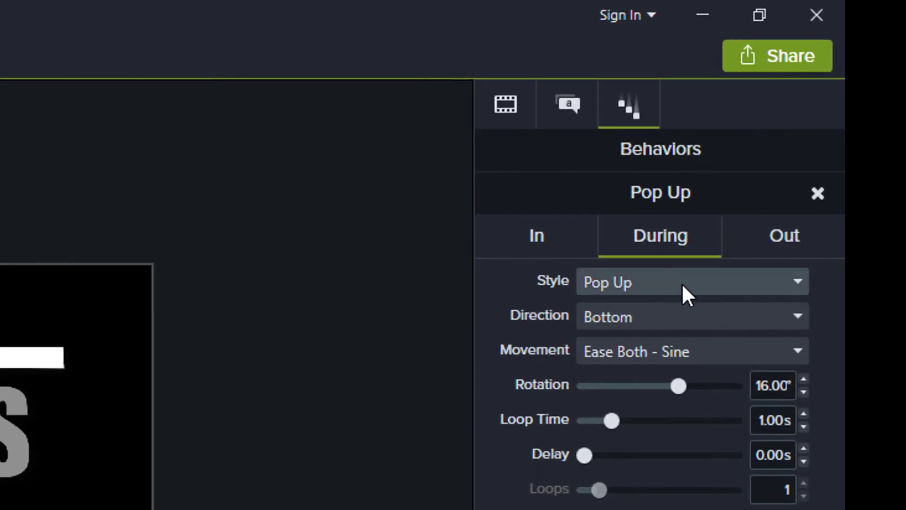
left_click(789, 153)
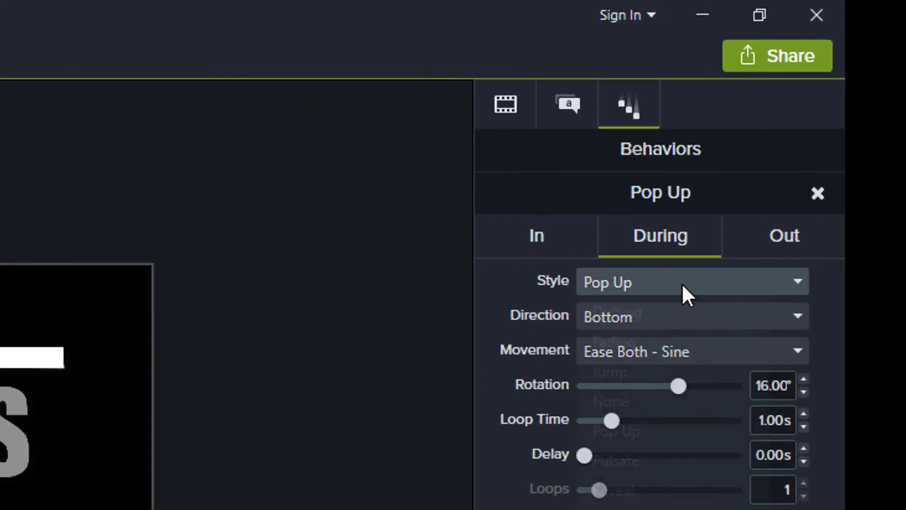
left_click(630, 406)
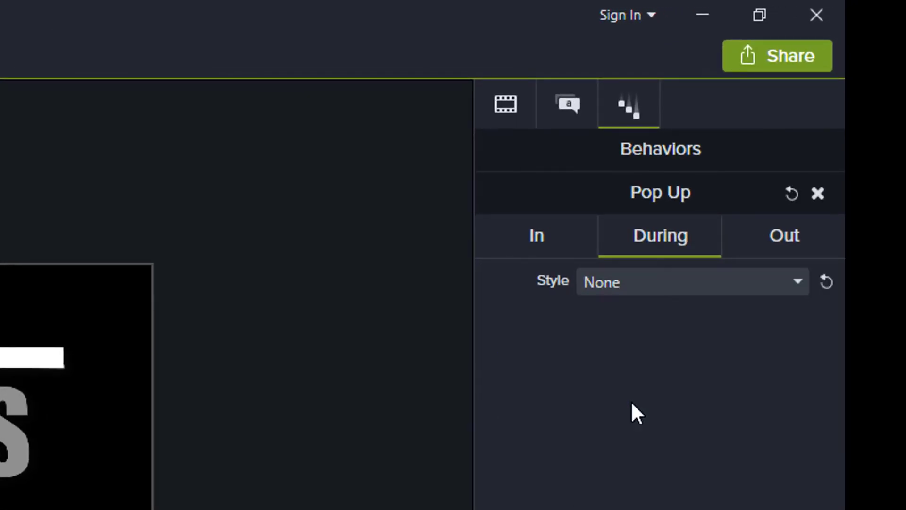
left_click(780, 233)
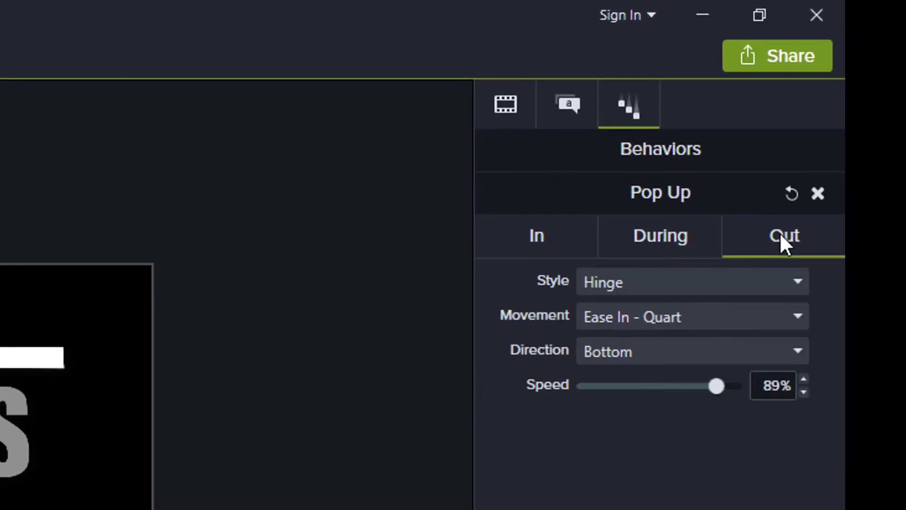
left_click(669, 288)
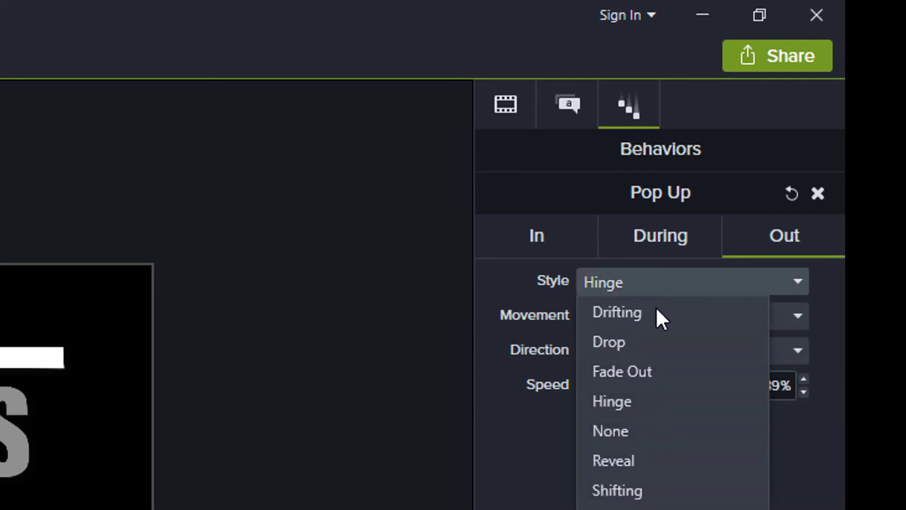
left_click(625, 430)
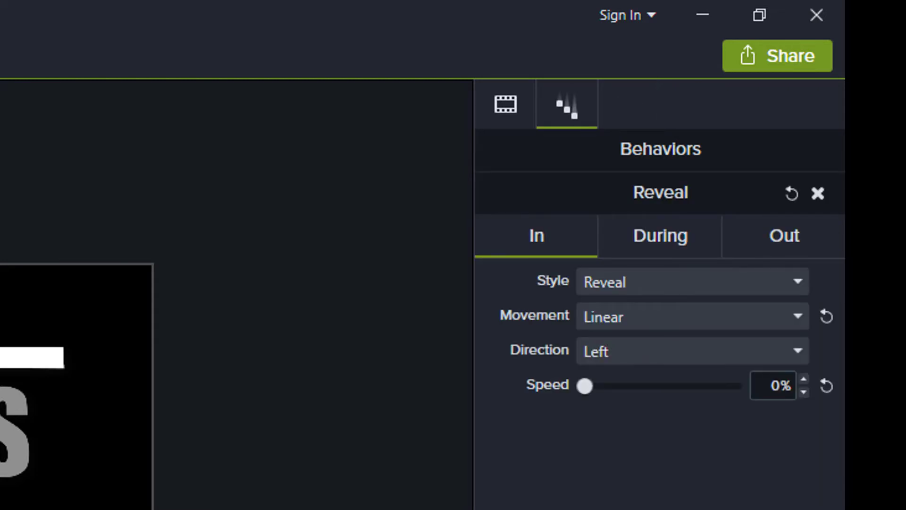
- Set the JP logo's Reveal During and Out styles to None
left_click(660, 236)
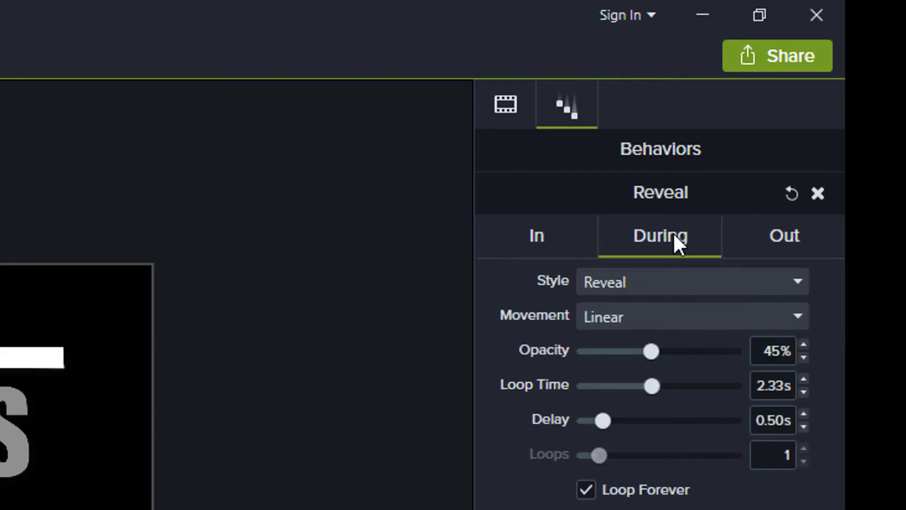
left_click(675, 286)
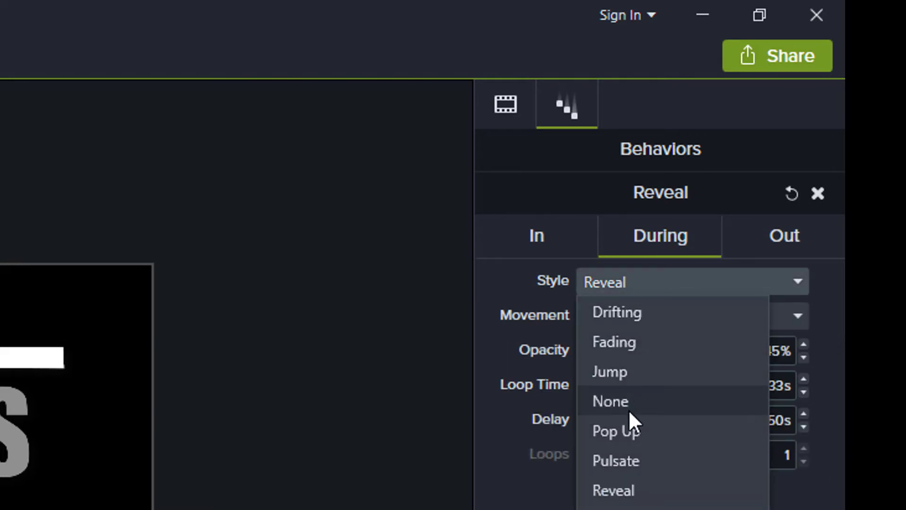
left_click(633, 402)
left_click(772, 246)
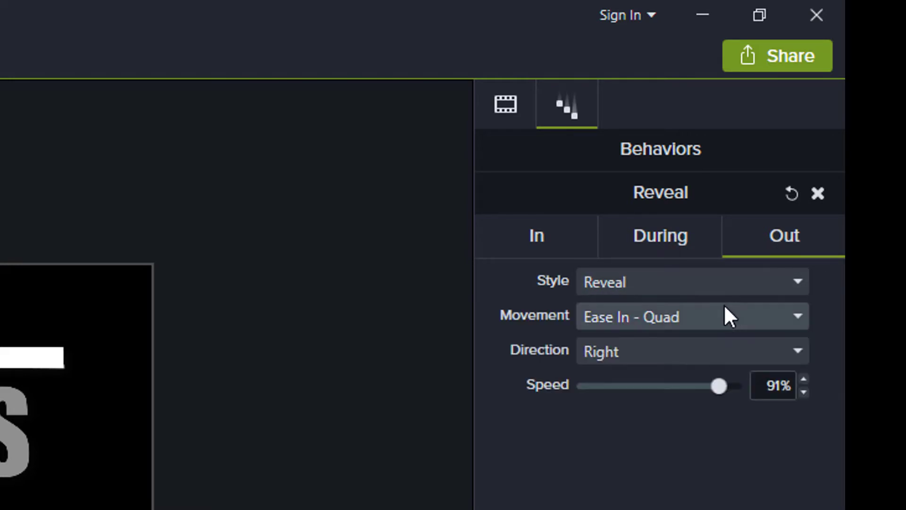
left_click(724, 286)
left_click(633, 432)
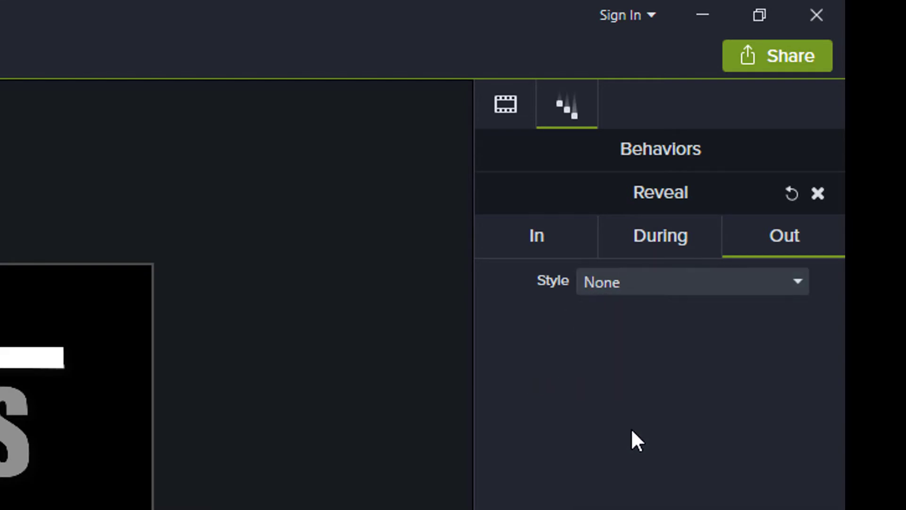
left_click(14, 434)
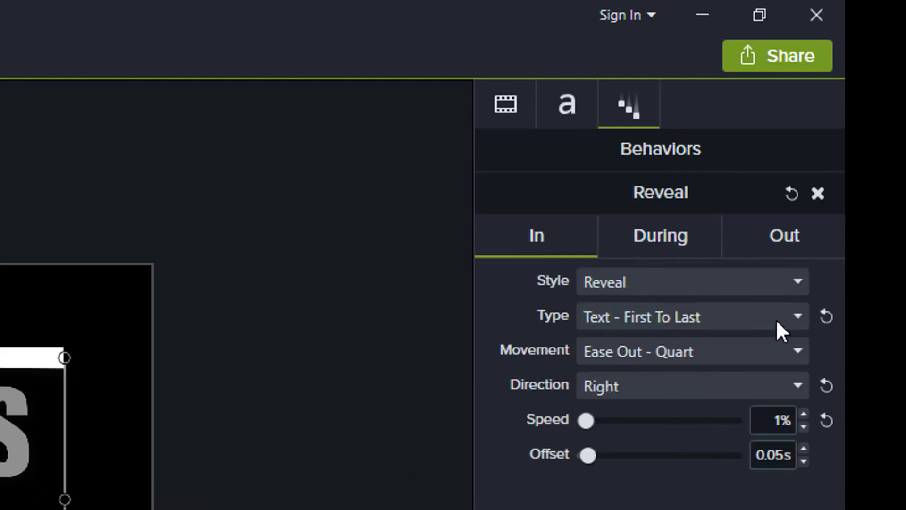
- Set the name text's During and Out animation styles to None
left_click(662, 241)
left_click(665, 290)
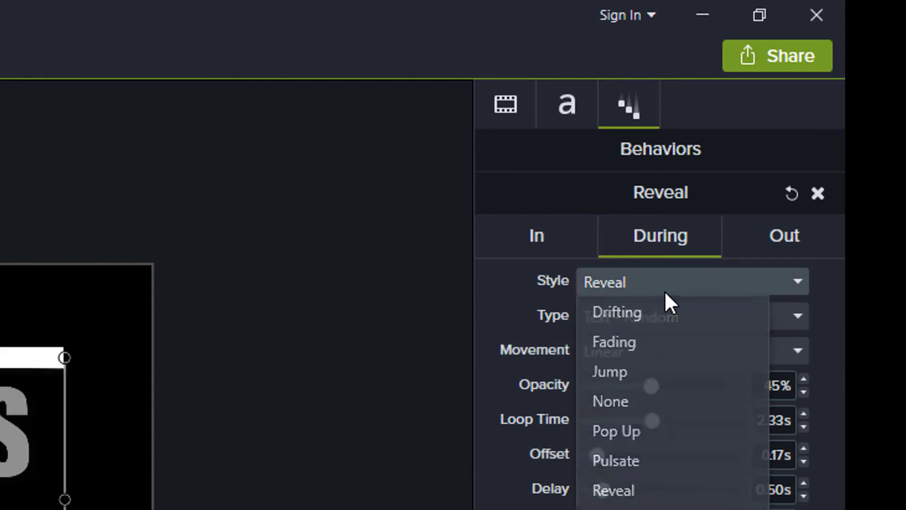
left_click(633, 402)
left_click(781, 236)
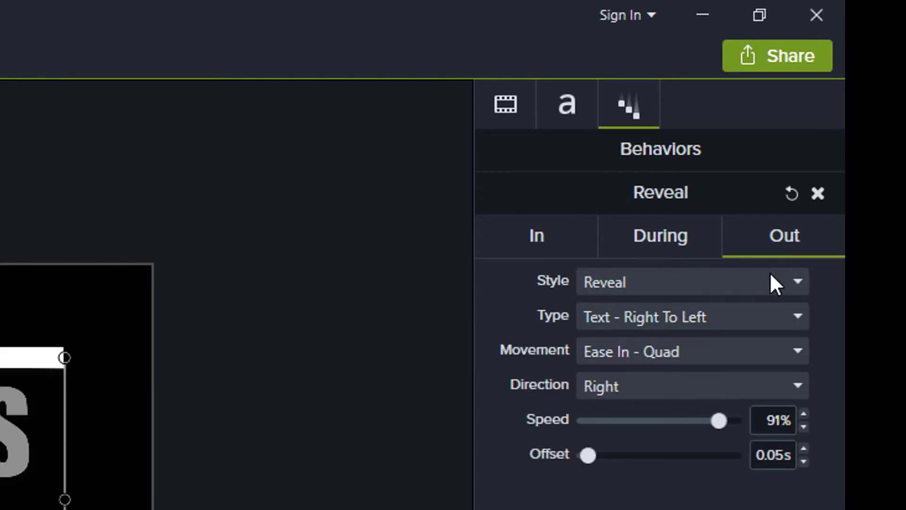
left_click(724, 285)
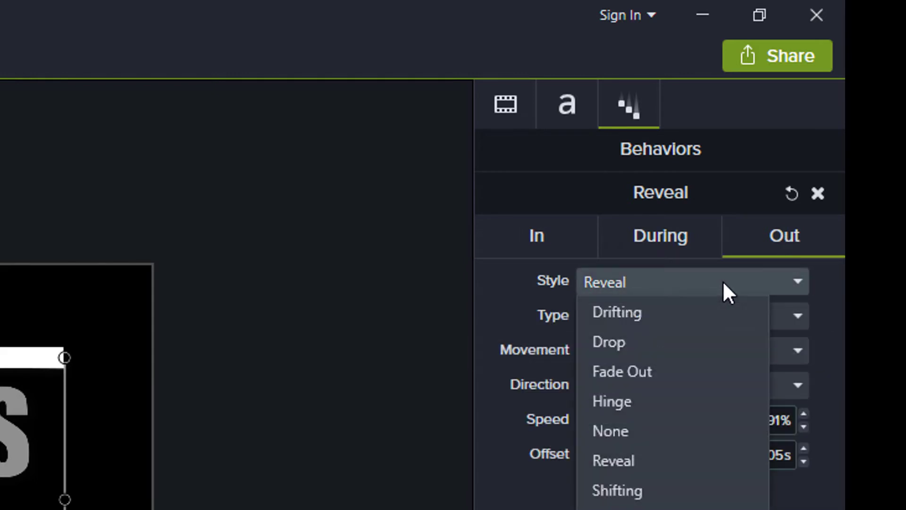
left_click(666, 432)
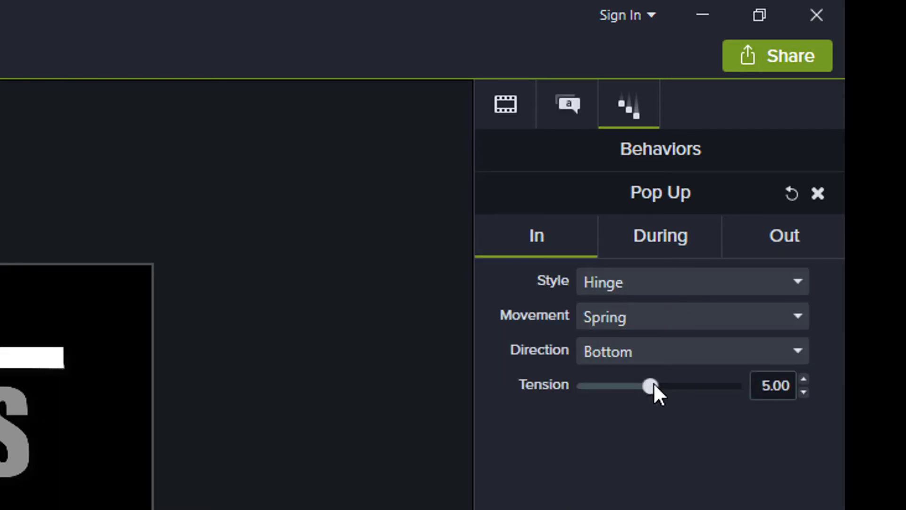
- Lower the Pop Up tension to 1.40, keep the Hinge entrance and leave During at None
left_click_drag(654, 387, 593, 386)
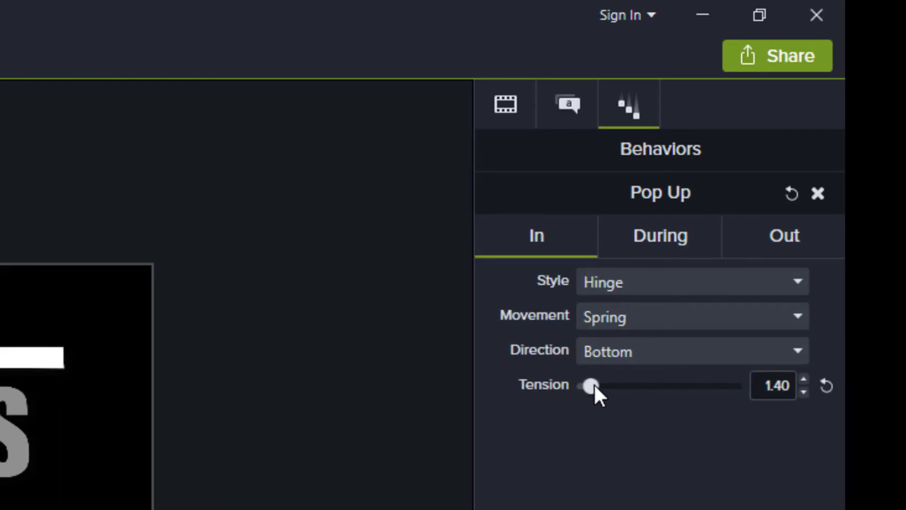
left_click(728, 282)
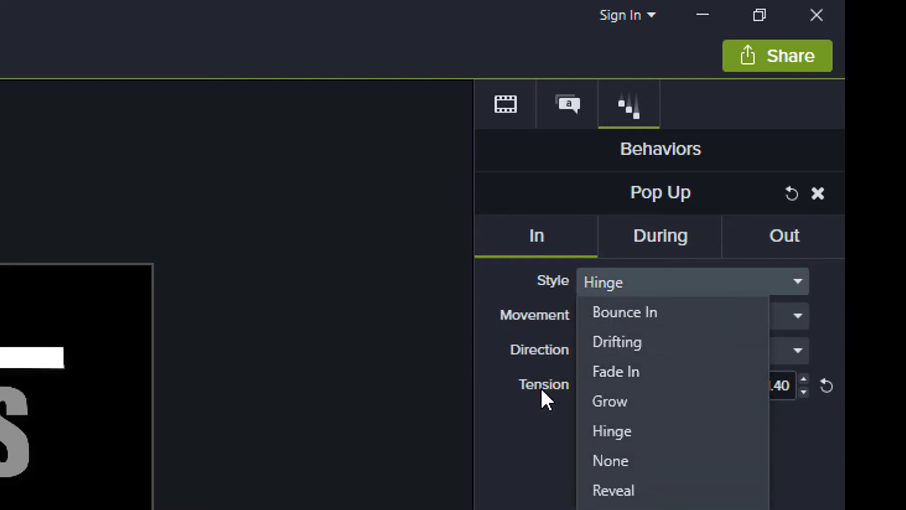
left_click(526, 288)
left_click(654, 257)
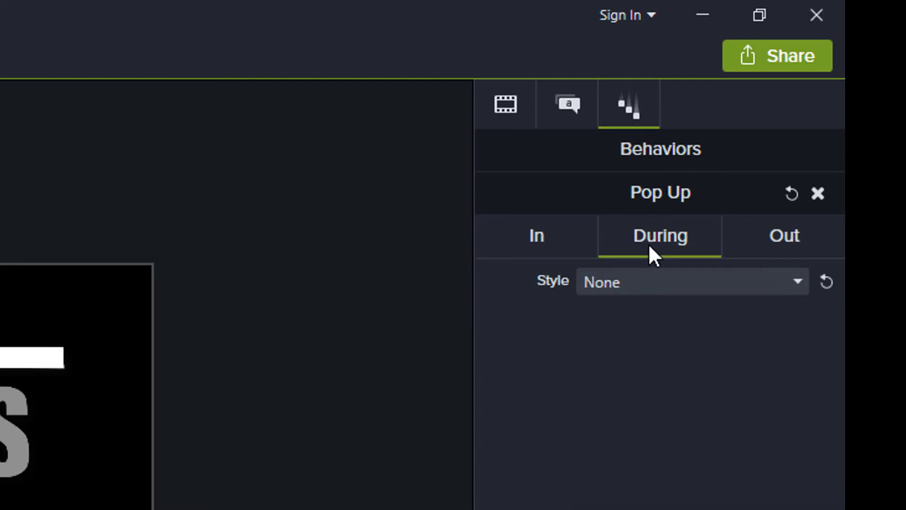
left_click(649, 289)
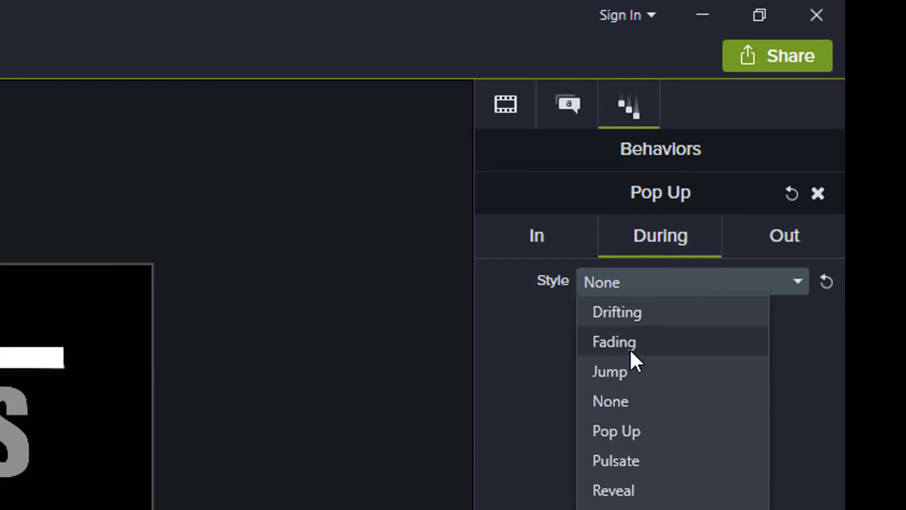
left_click(640, 402)
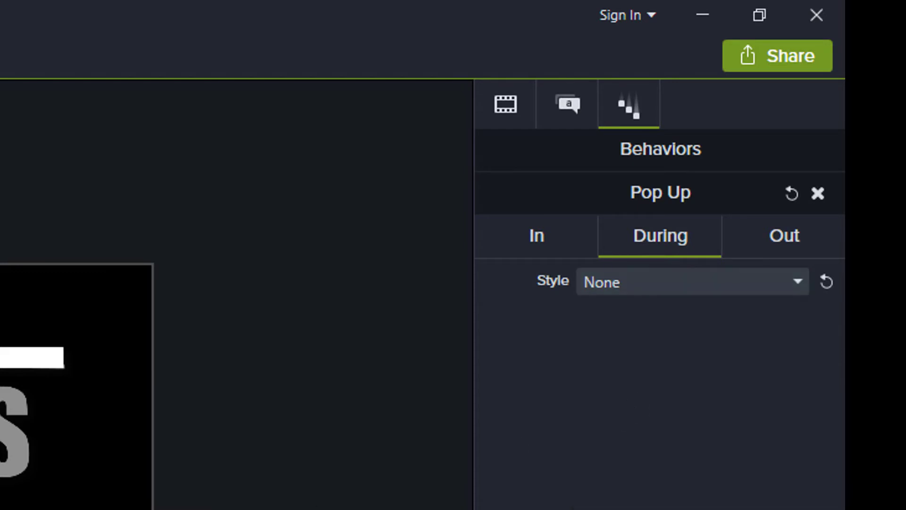
- Set the white bar's Pop Up During and Out styles to None
left_click(15, 355)
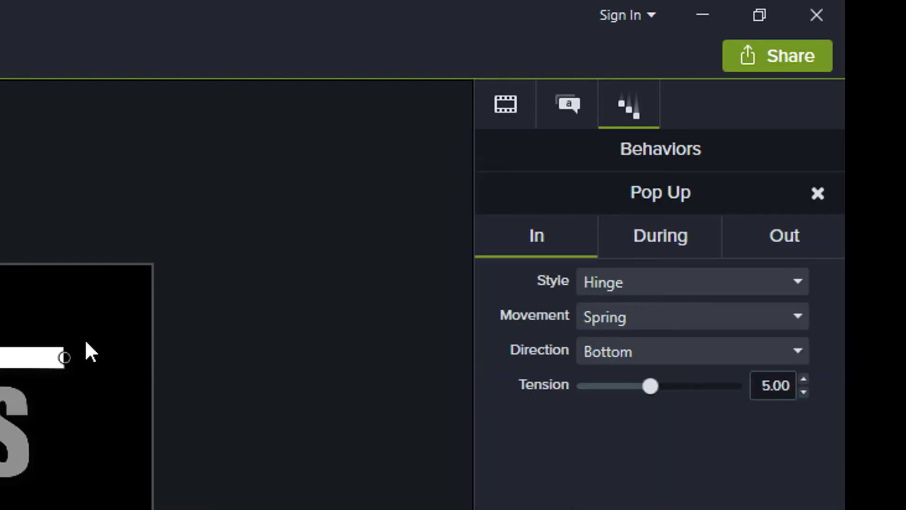
left_click(635, 236)
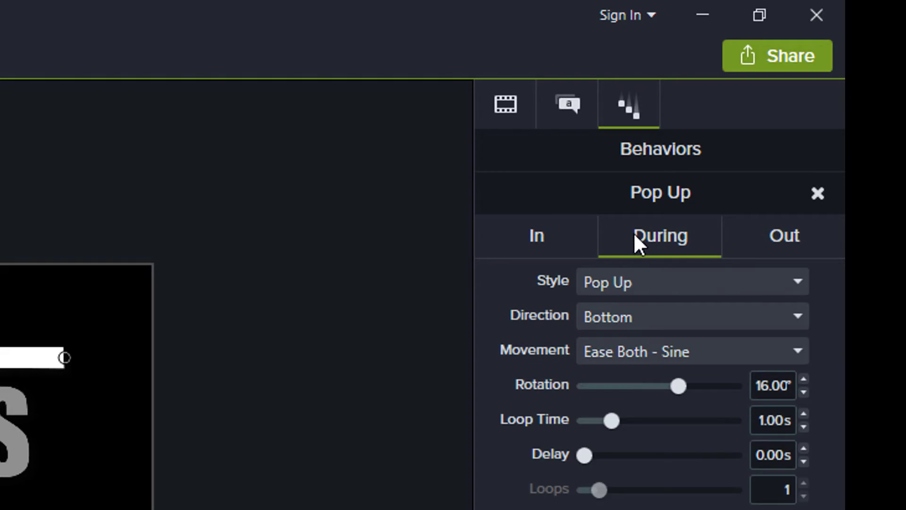
left_click(634, 281)
left_click(616, 406)
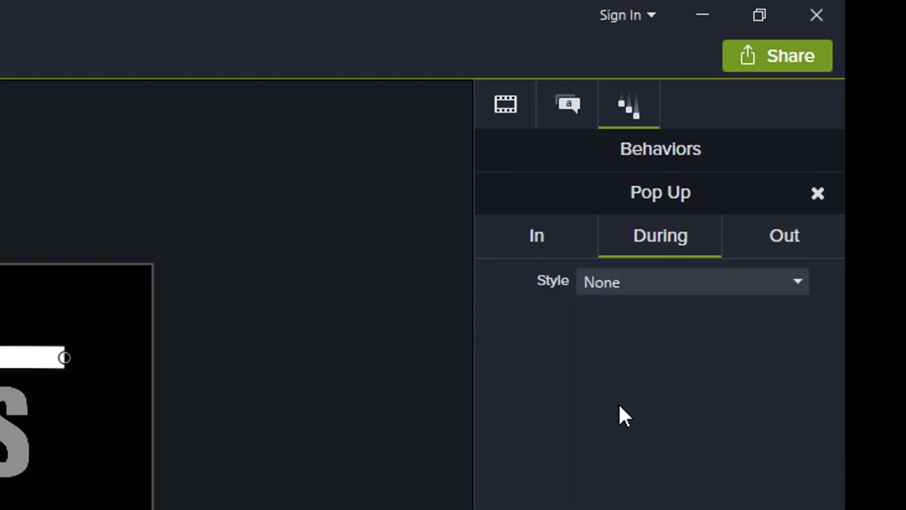
left_click(774, 243)
left_click(679, 283)
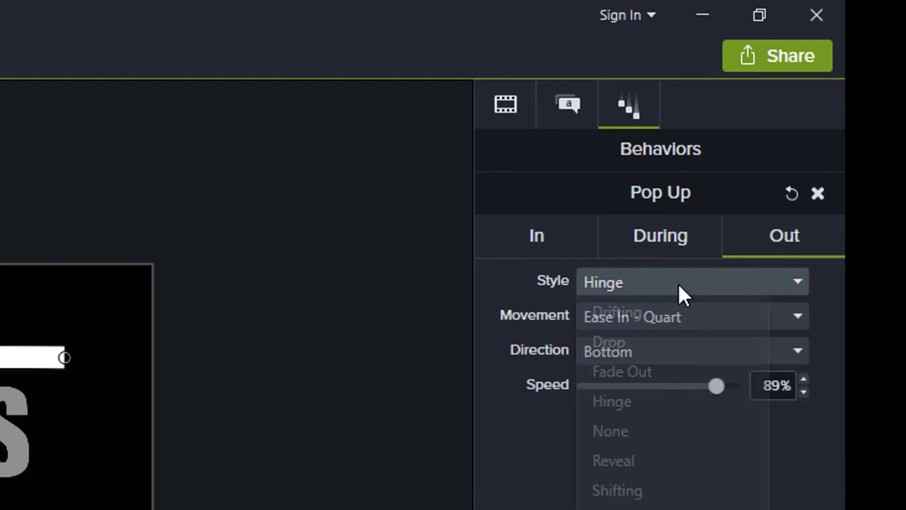
left_click(631, 428)
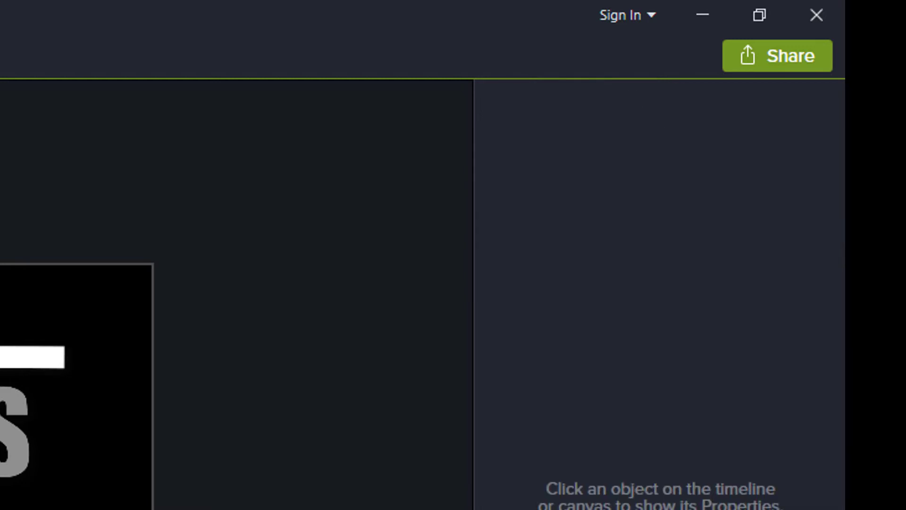
left_click(275, 448)
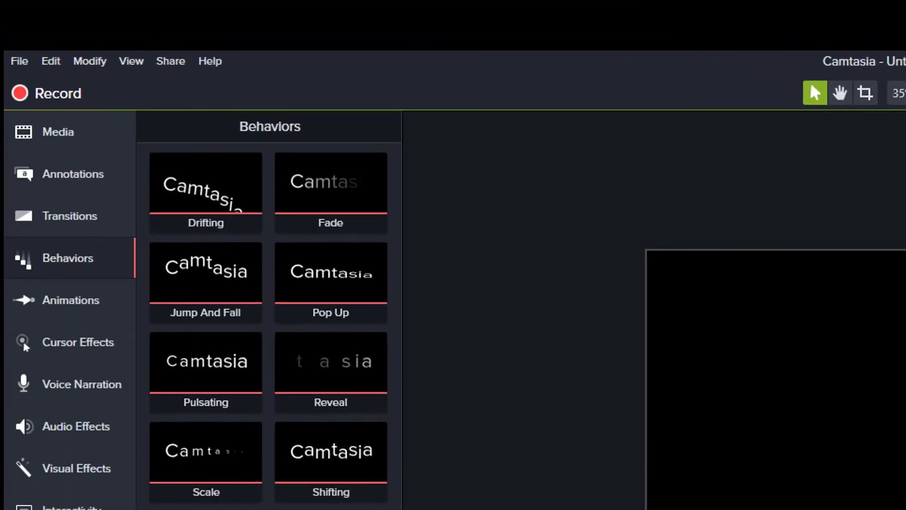
- Start a new custom production and set the video Encoding mode to Quality
left_click(169, 61)
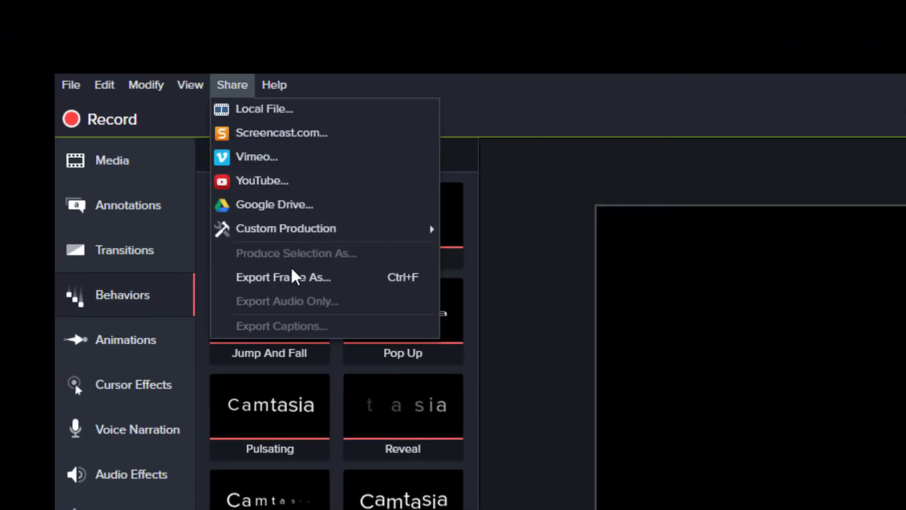
mouse_move(297, 239)
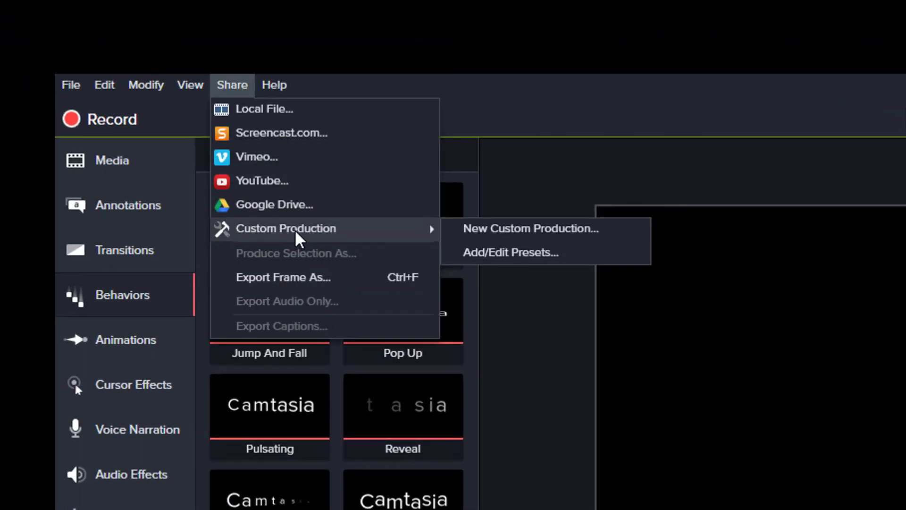
left_click(523, 236)
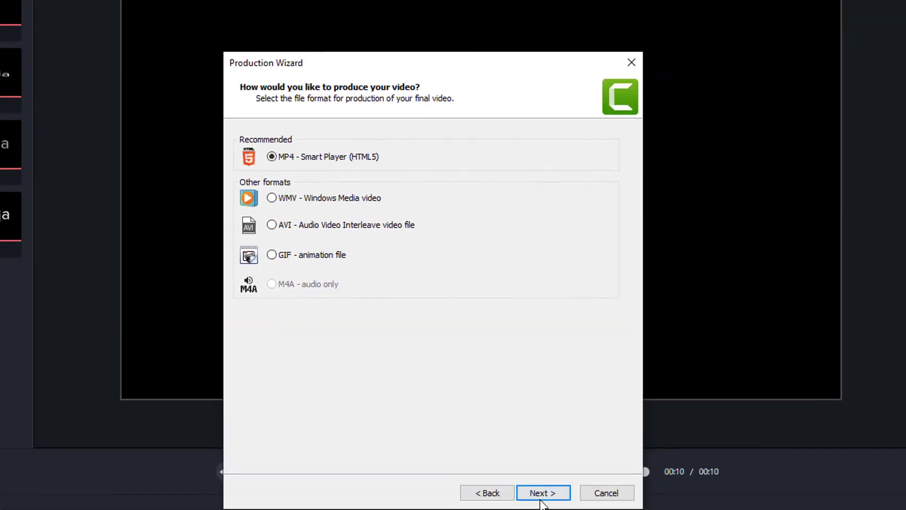
left_click(539, 492)
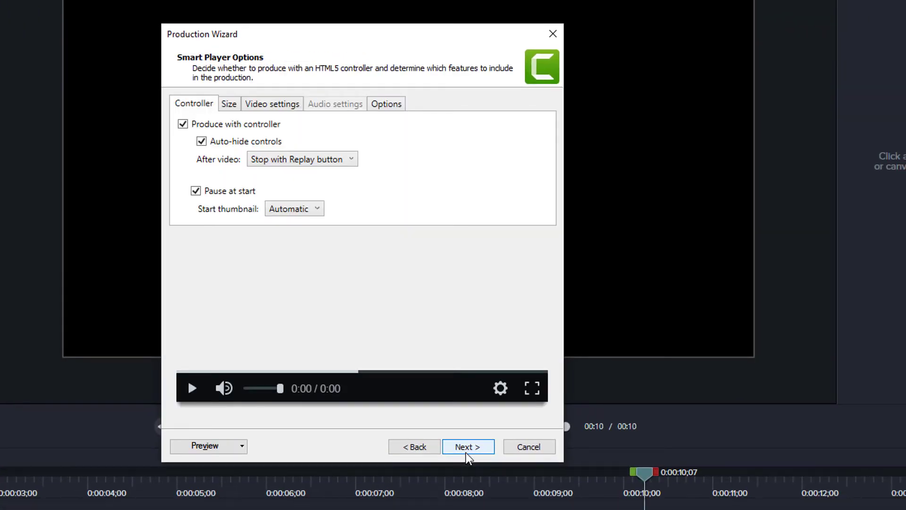
left_click(287, 105)
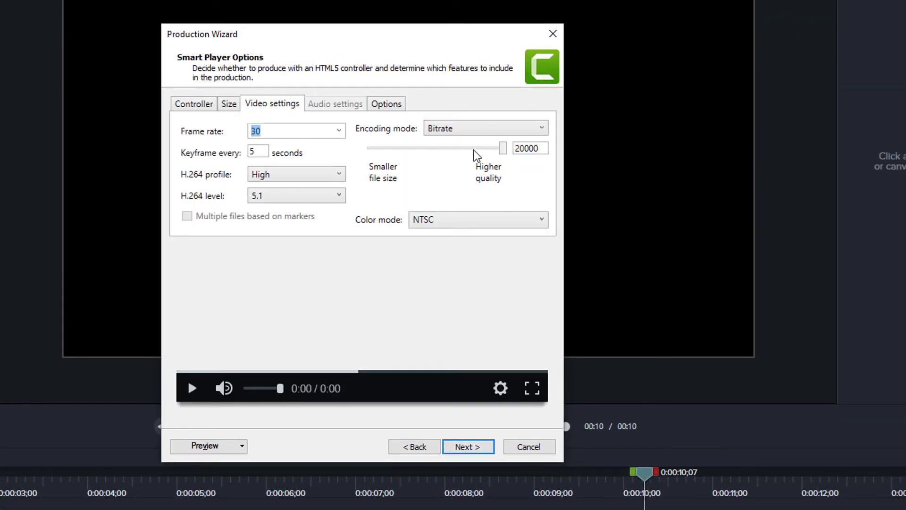
left_click(541, 129)
left_click(521, 142)
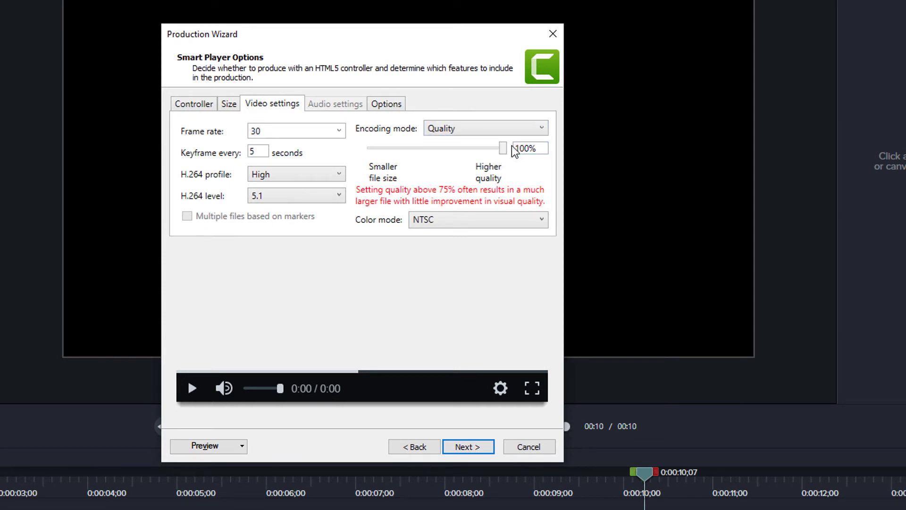
- Name the output livelogoJPpt1 and finish the wizard to render it
key("Return")
type("live")
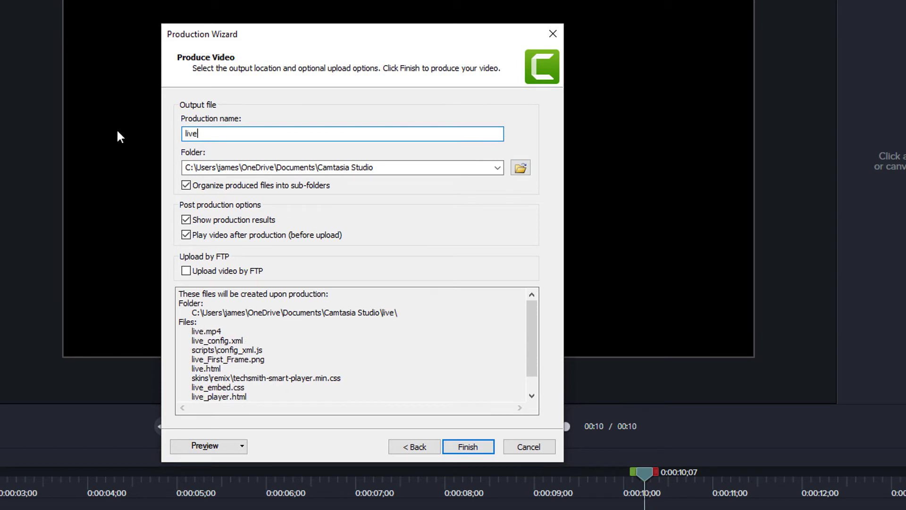
type("logoJ")
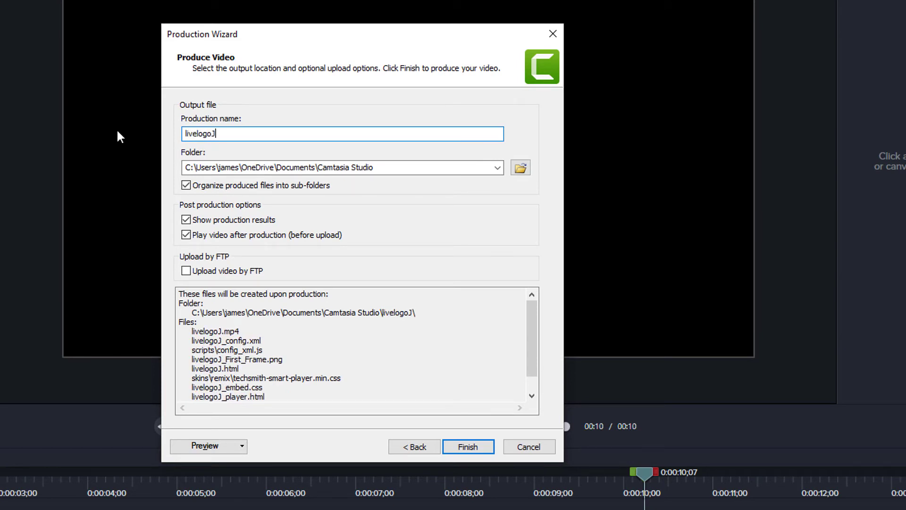
type("P")
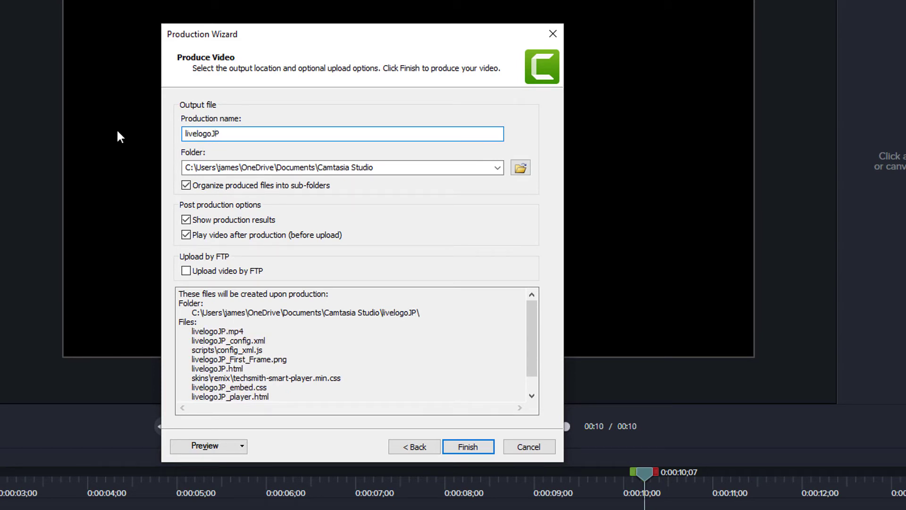
type("pt1")
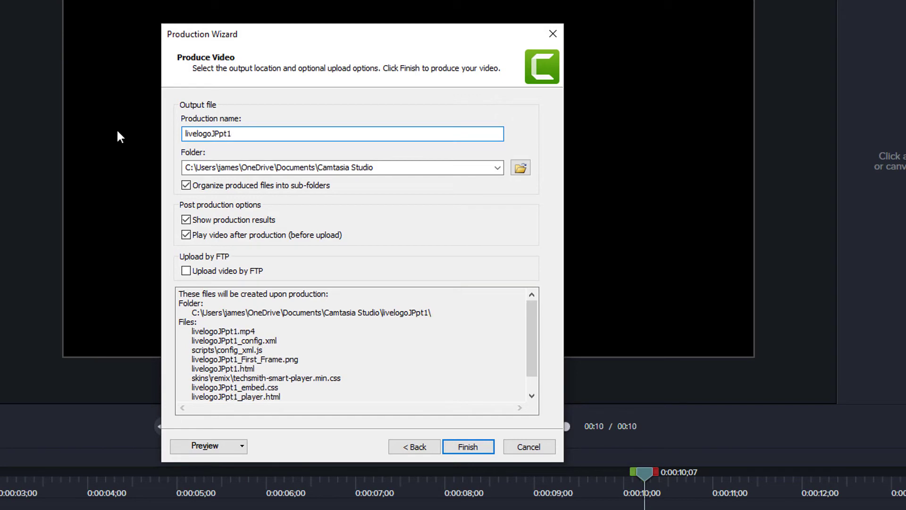
key("Return")
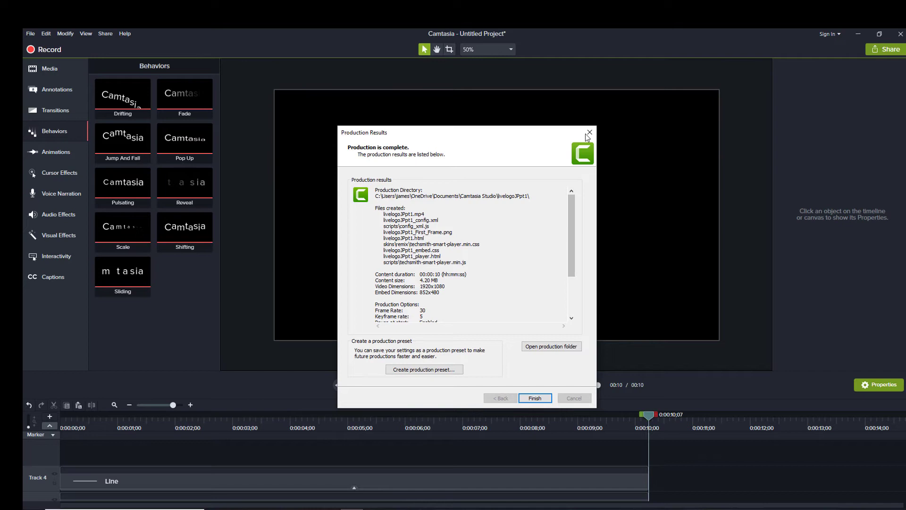
- Dismiss the production results and delete all the old title card clips from the timeline
left_click(585, 134)
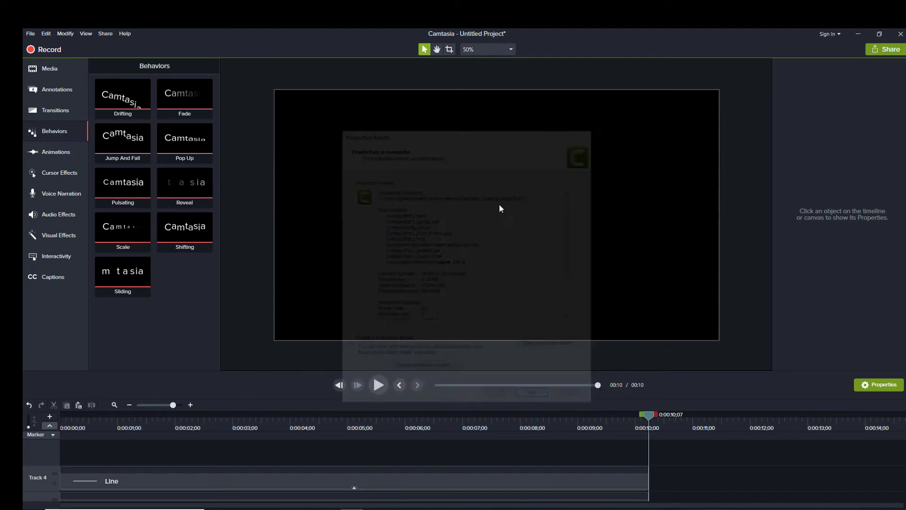
key("ctrl+a")
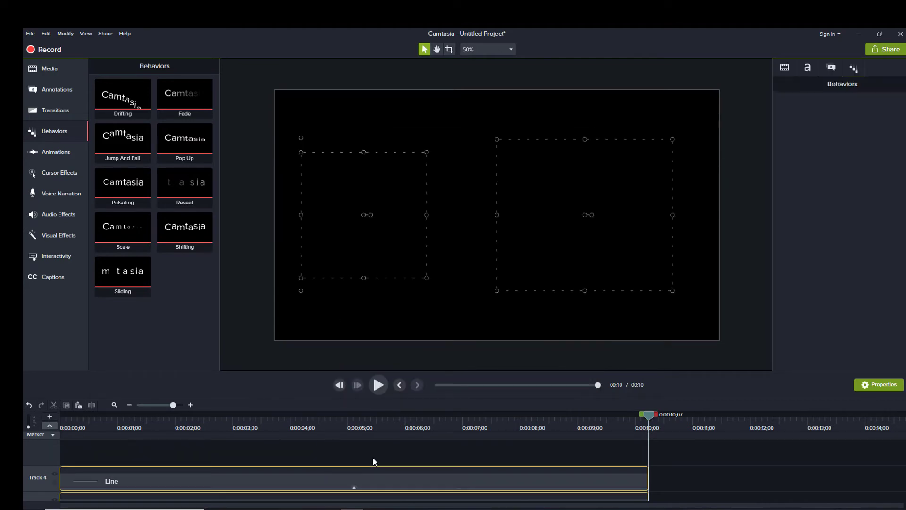
key("Delete")
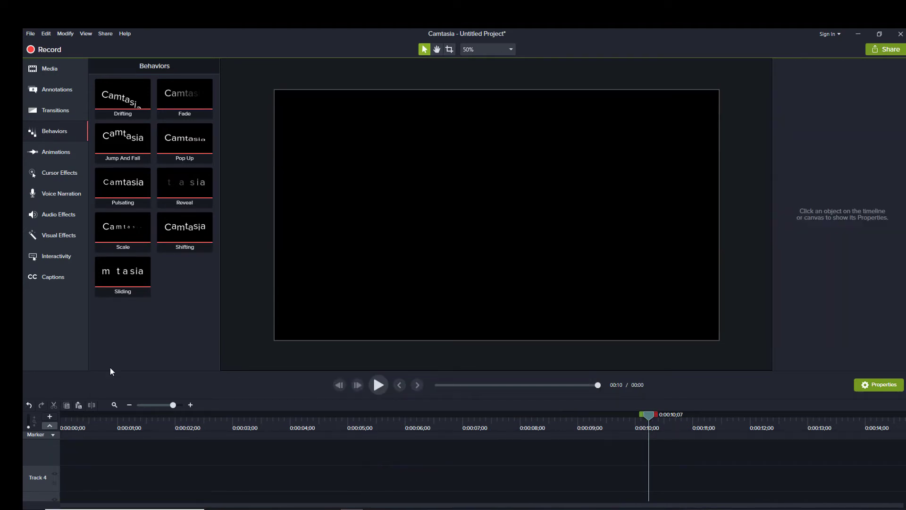
- Import livelogoJPpt1.mp4 from the Camtasia Studio > livelogoJPpt1 folder into the Media Bin
left_click(48, 69)
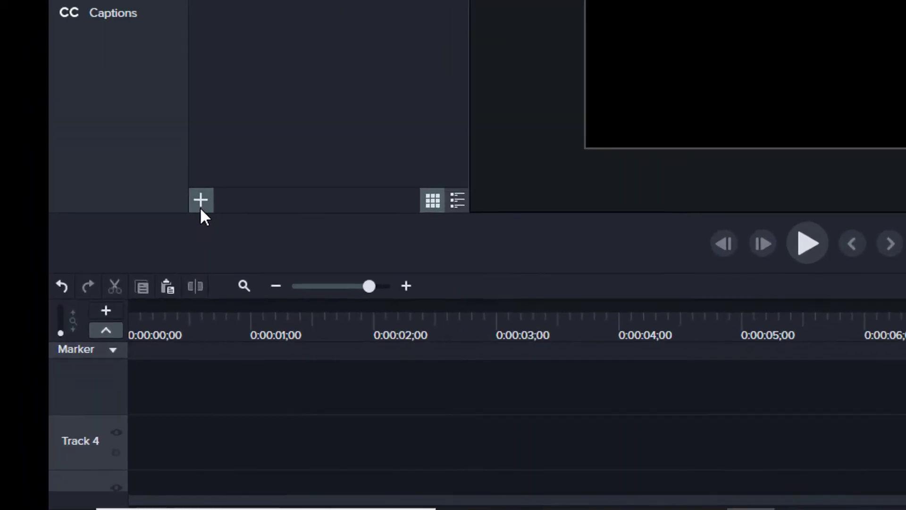
left_click(202, 207)
left_click(261, 136)
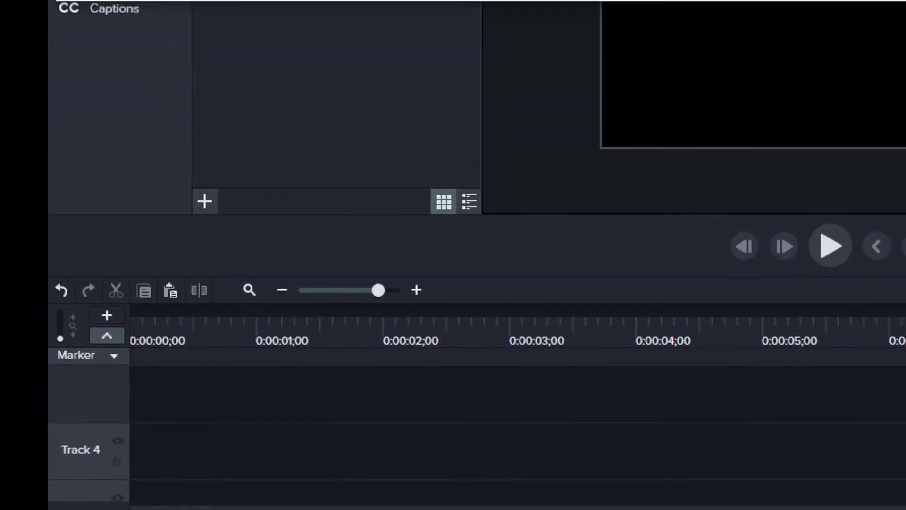
left_click(145, 146)
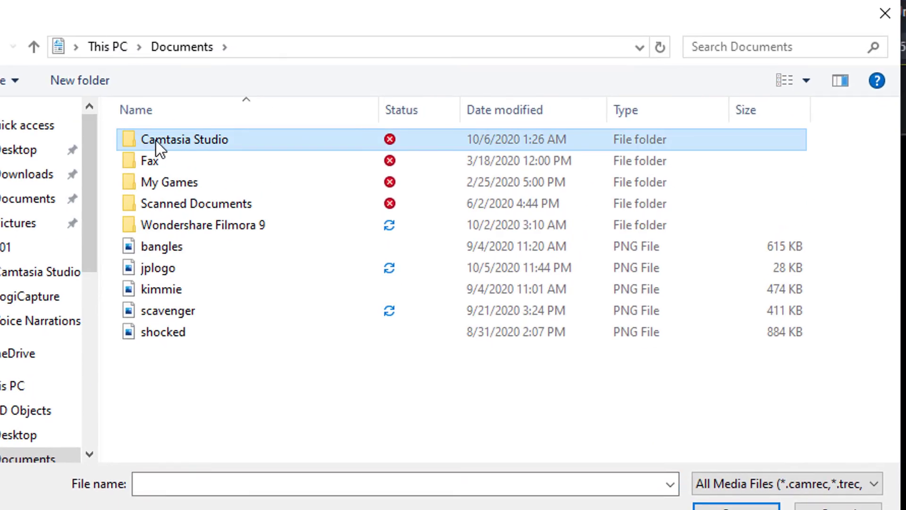
double_click(155, 141)
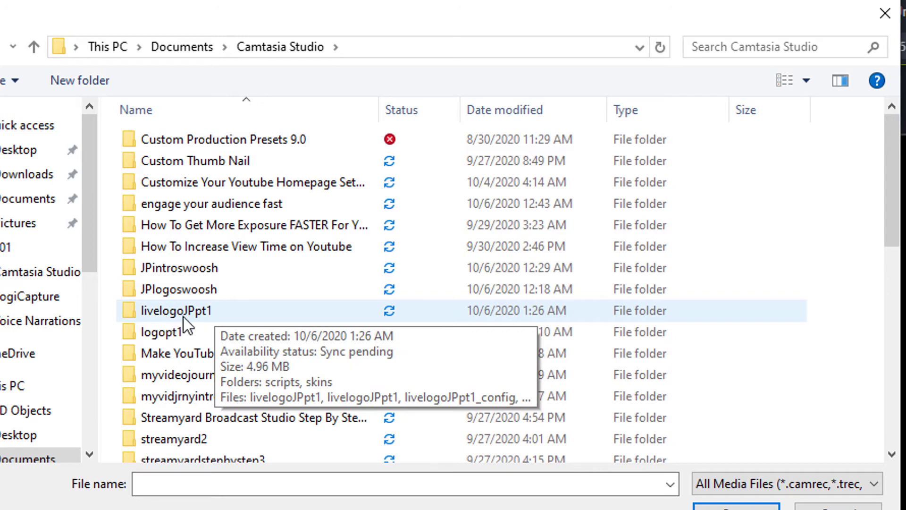
double_click(196, 316)
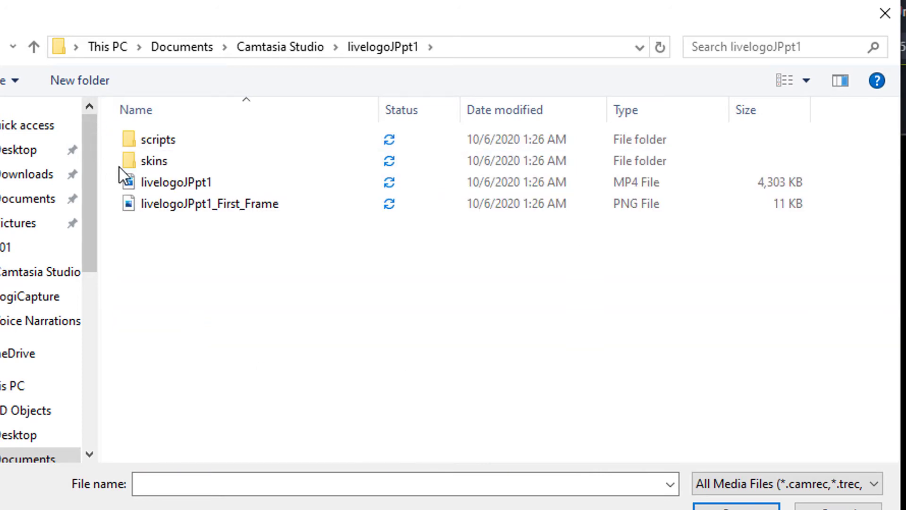
double_click(172, 184)
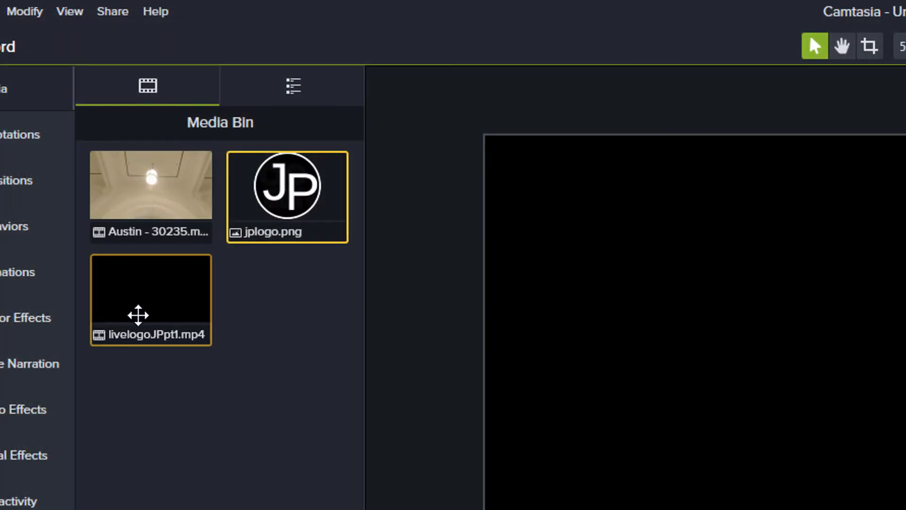
- Remove empty tracks and place livelogoJPpt1 at the start of track 2, above the Austin clip
left_click(138, 313)
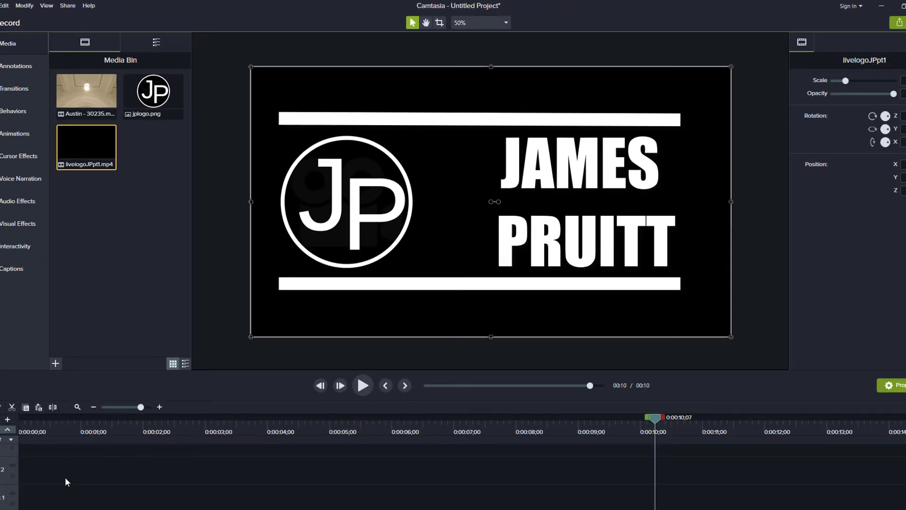
right_click(65, 476)
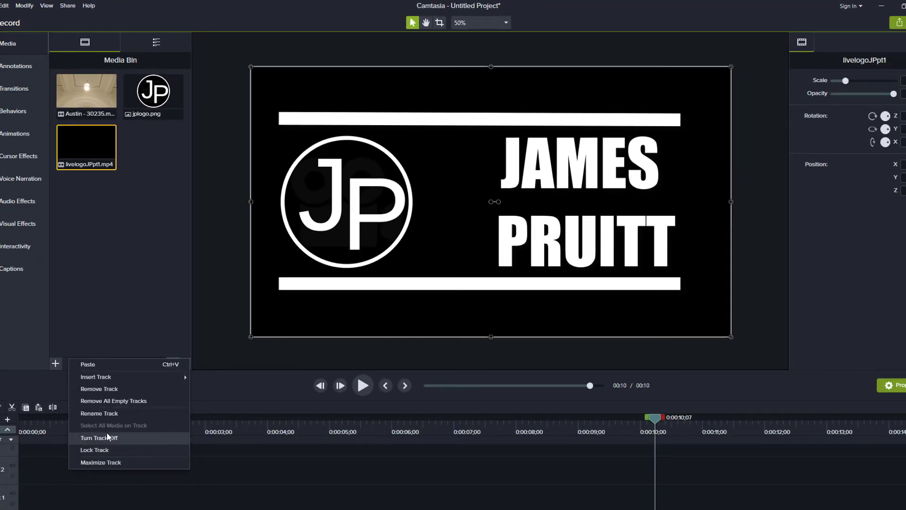
left_click(101, 400)
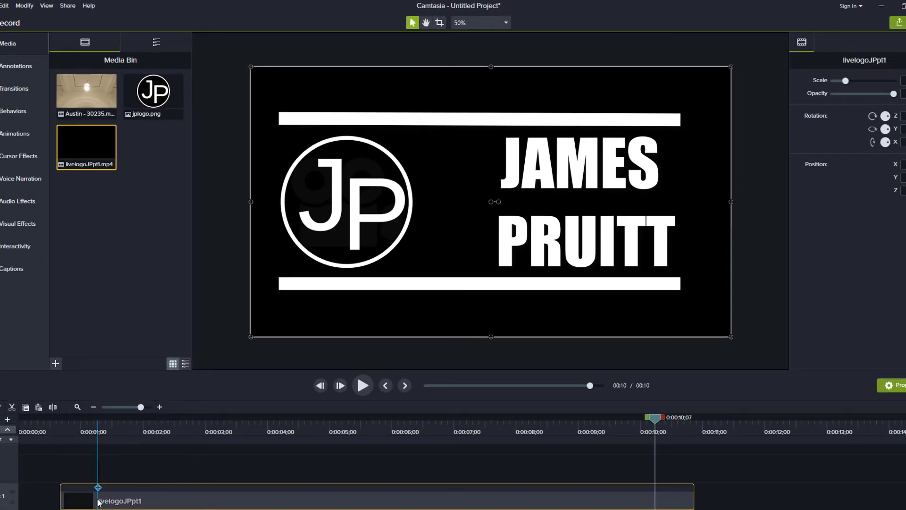
left_click_drag(86, 486, 118, 465)
scroll(103, 455, "down", 1)
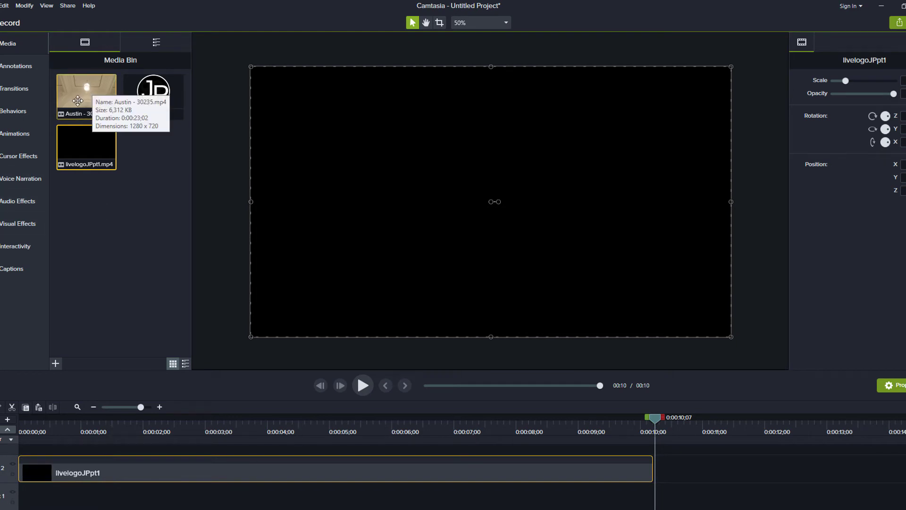
left_click_drag(84, 96, 2, 505)
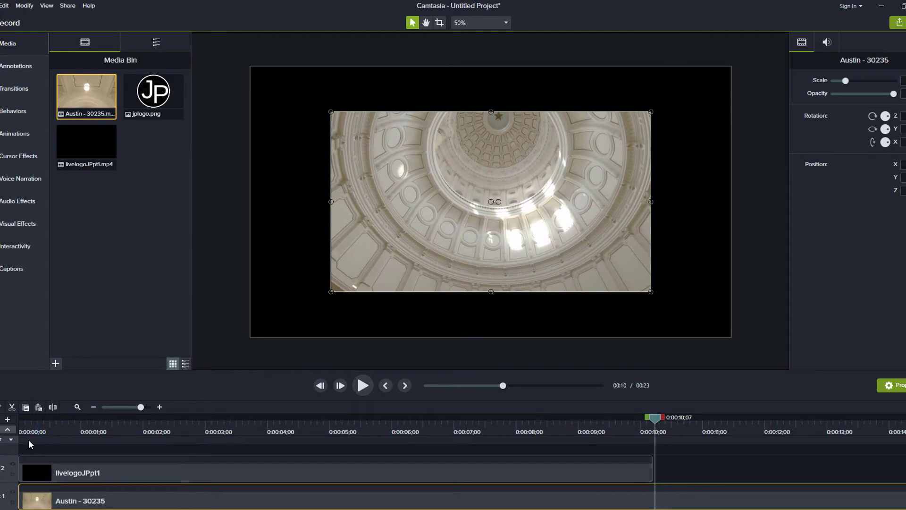
mouse_move(48, 472)
left_mouse_down()
mouse_move(115, 481)
mouse_move(37, 474)
mouse_move(52, 472)
left_mouse_up()
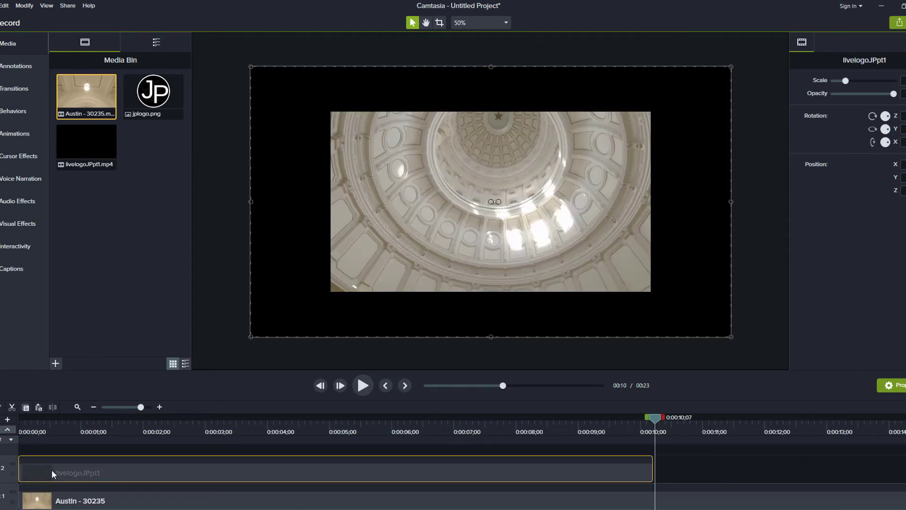
- Preview the title from the beginning, pause partway, and bring up the Visual Effects list
key("ctrl+Home")
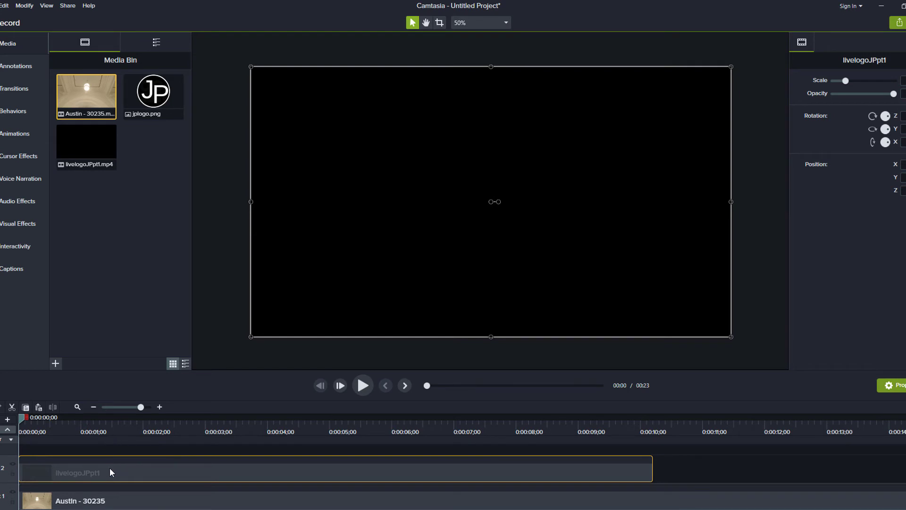
left_click(363, 385)
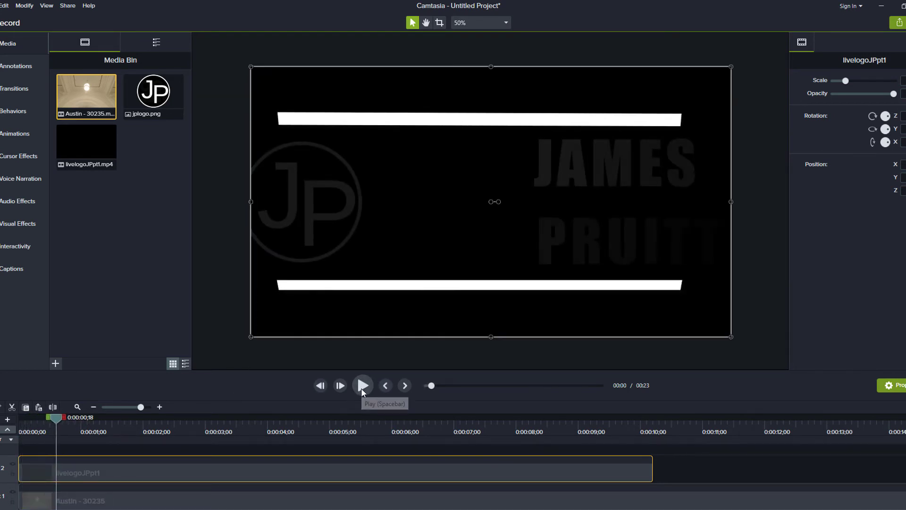
left_click(362, 388)
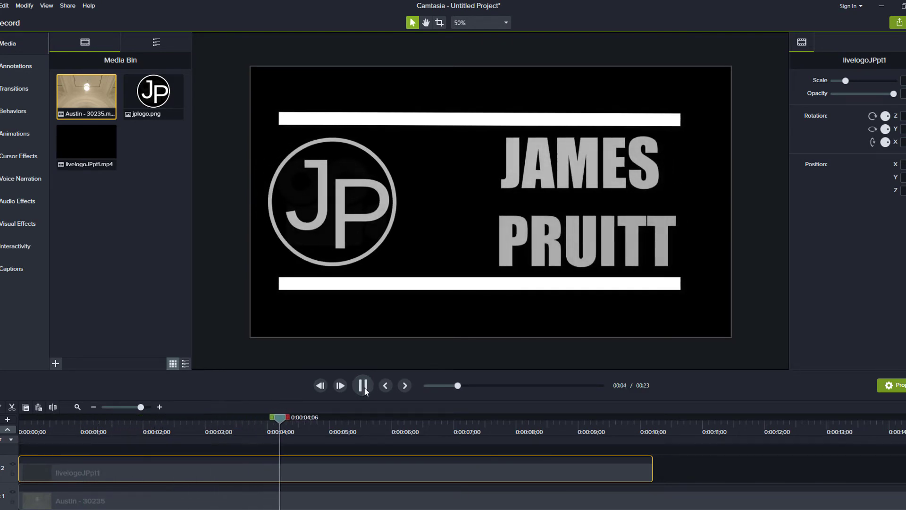
left_click(363, 386)
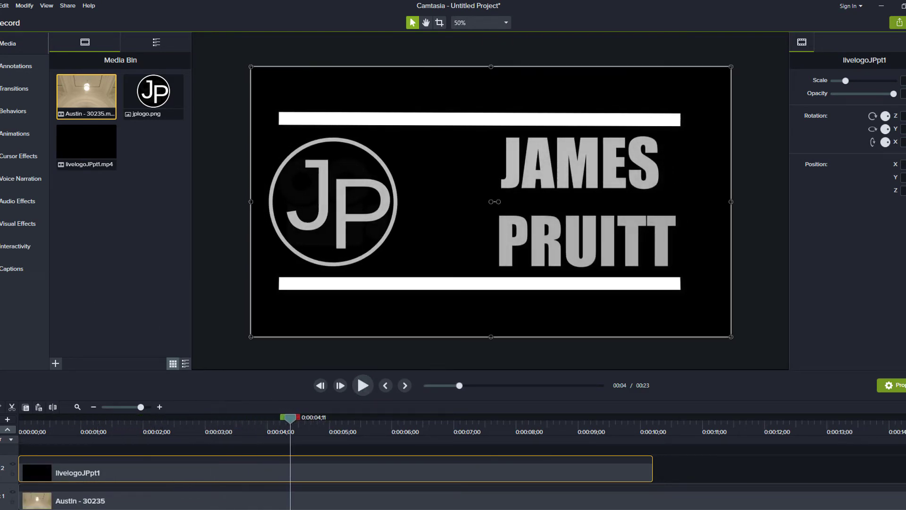
left_click(24, 225)
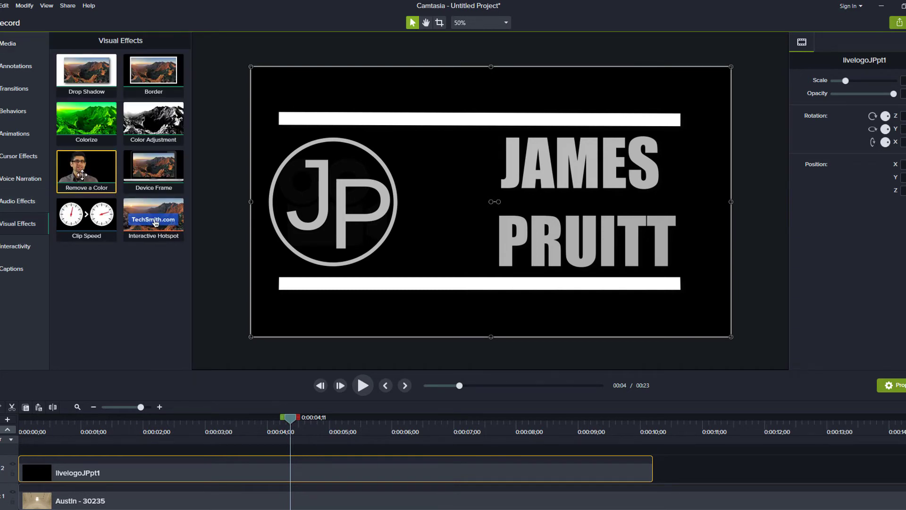
- Apply Remove a Color to livelogoJPpt1, keying out white with raised tolerance, and preview it
left_click_drag(82, 177, 117, 475)
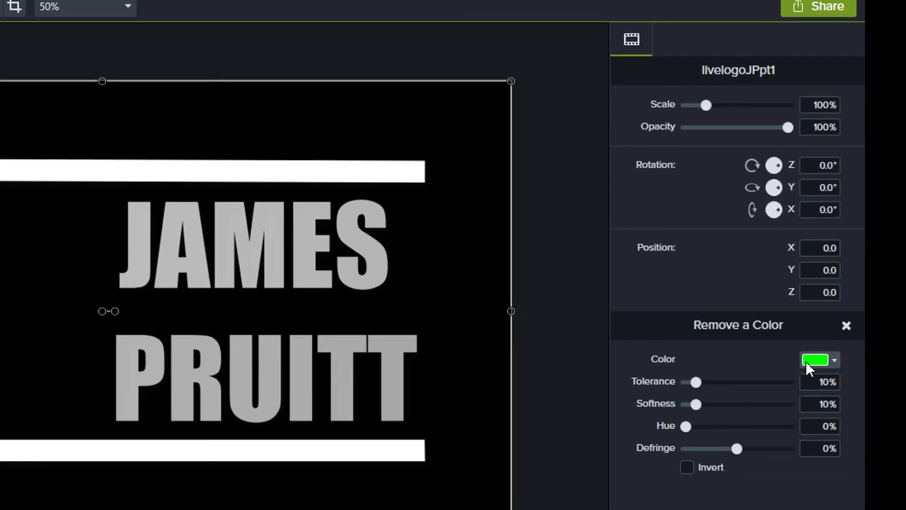
left_click(834, 360)
left_click(697, 395)
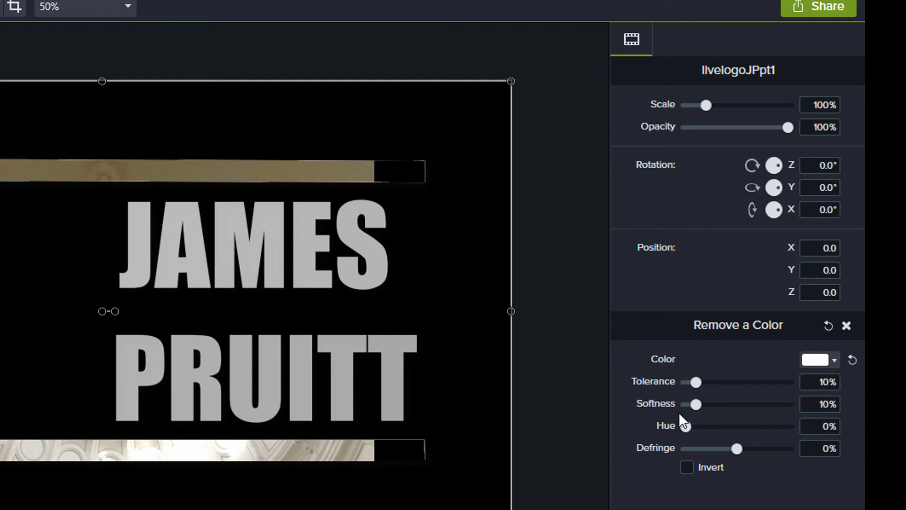
left_click_drag(694, 381, 744, 384)
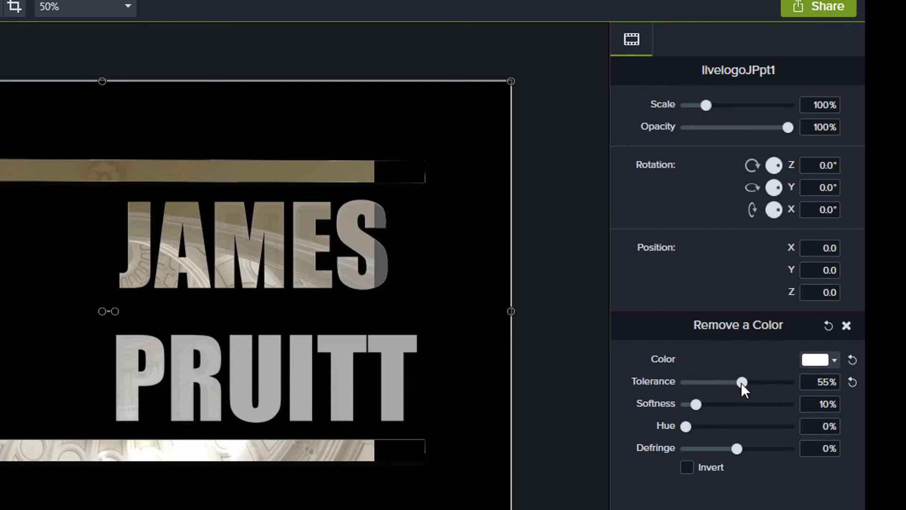
mouse_move(743, 381)
left_mouse_down()
mouse_move(768, 379)
mouse_move(743, 378)
left_mouse_up()
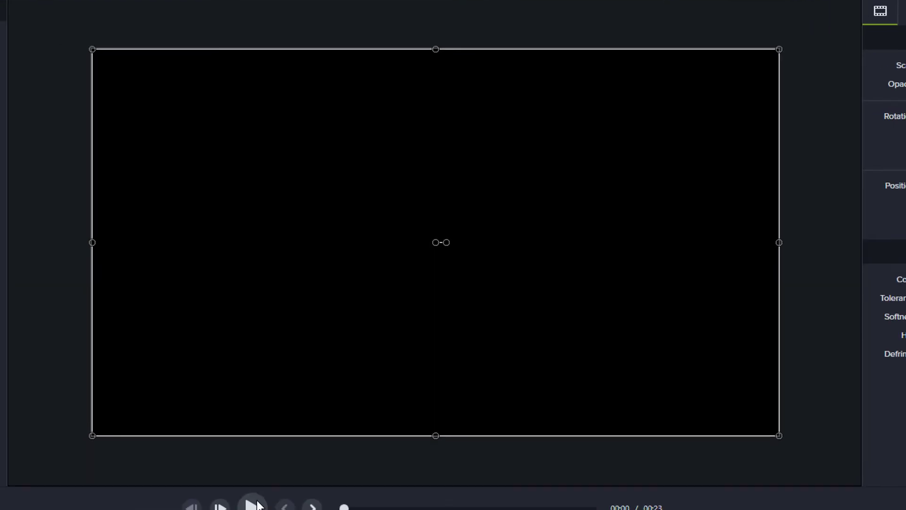
left_click(254, 505)
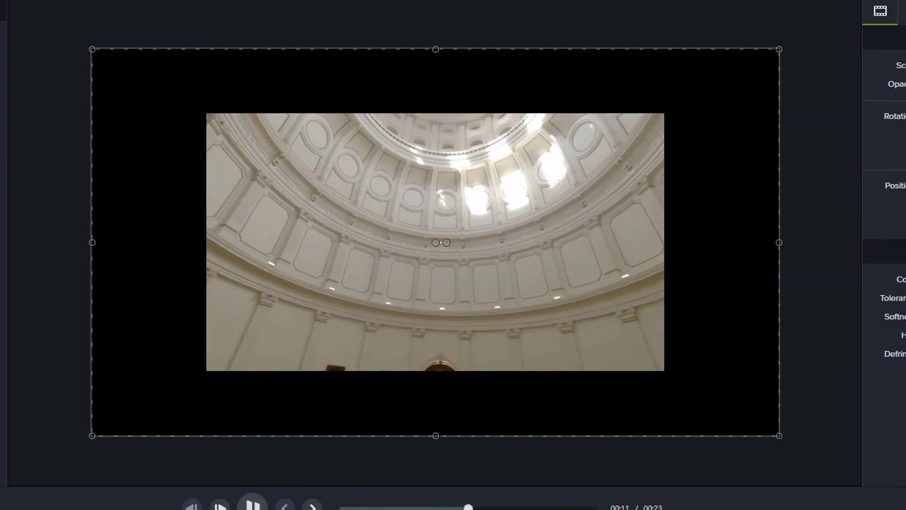
- Scale the Austin dome footage to fill the entire canvas, then replay from the start
left_click(252, 504)
left_click(364, 286)
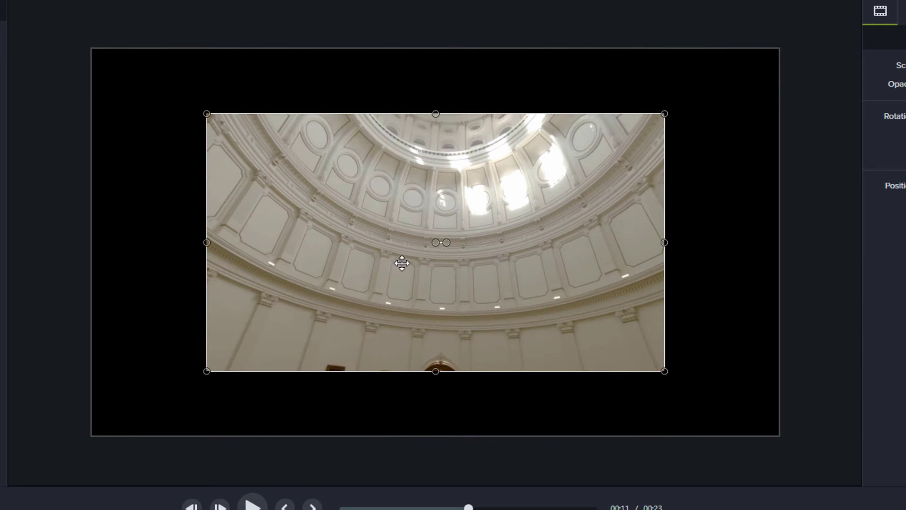
left_click_drag(206, 114, 102, 55)
left_click_drag(661, 369, 779, 435)
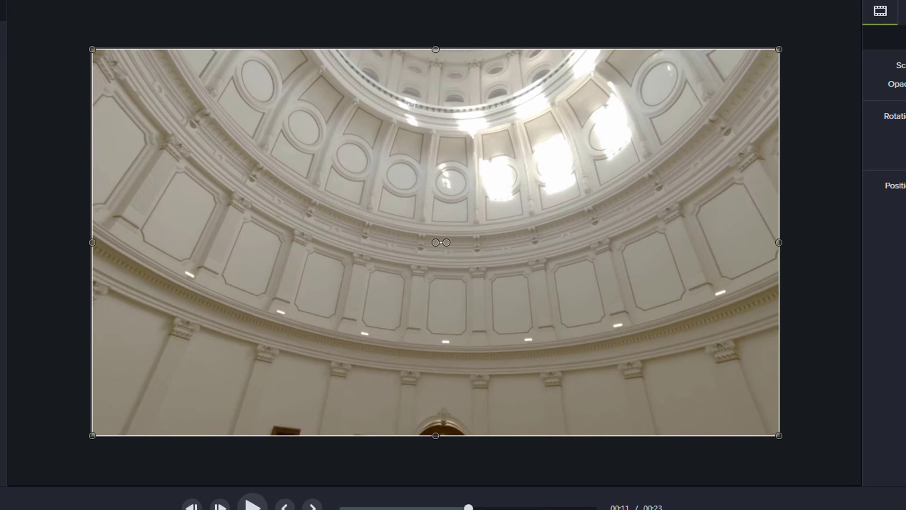
left_click_drag(469, 508, 344, 509)
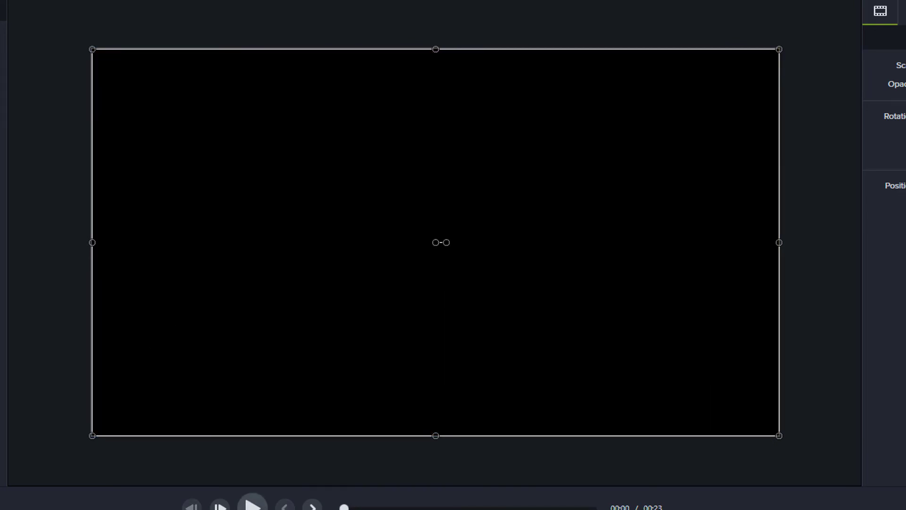
left_click(253, 506)
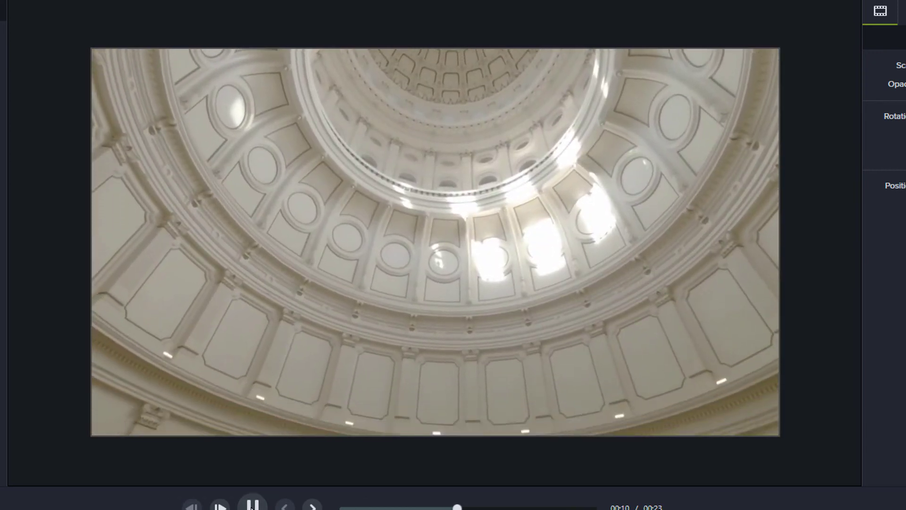
- Split the Austin clip at the 10-second mark and delete the trailing piece
left_click(252, 505)
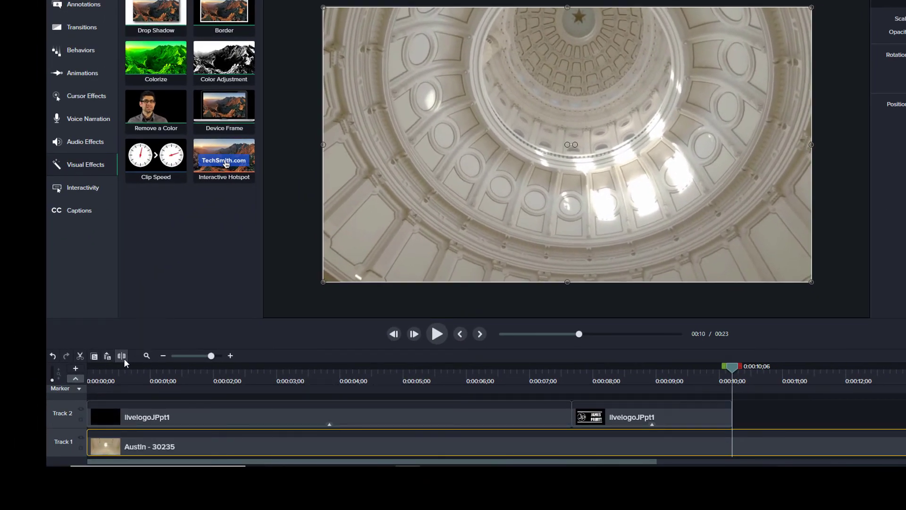
left_click(124, 358)
right_click(749, 442)
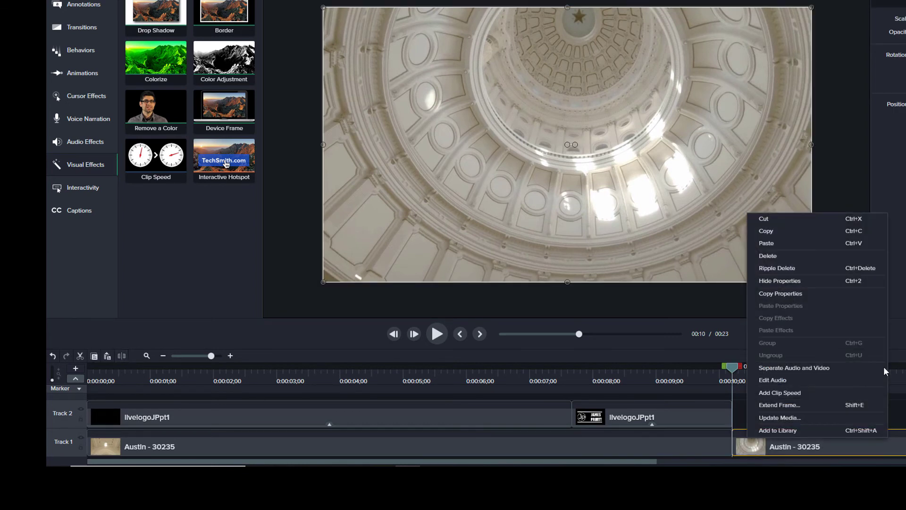
left_click(793, 258)
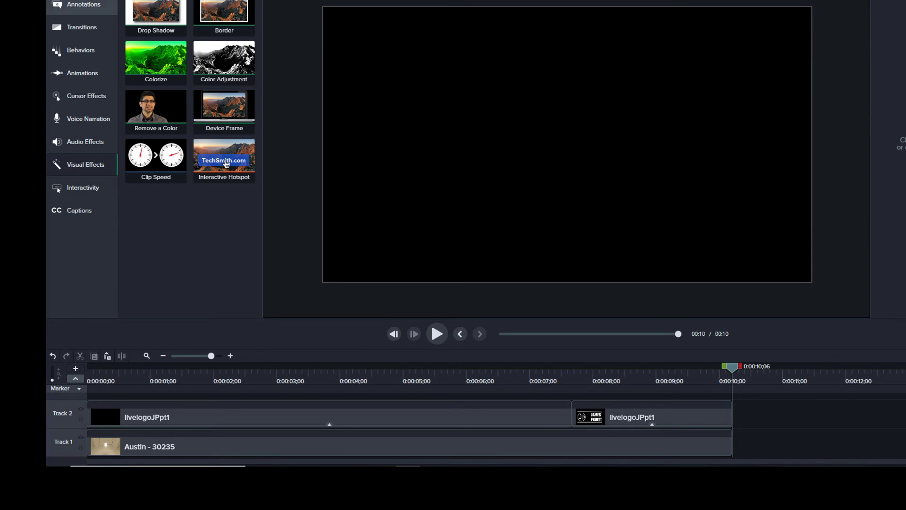
left_click(90, 0)
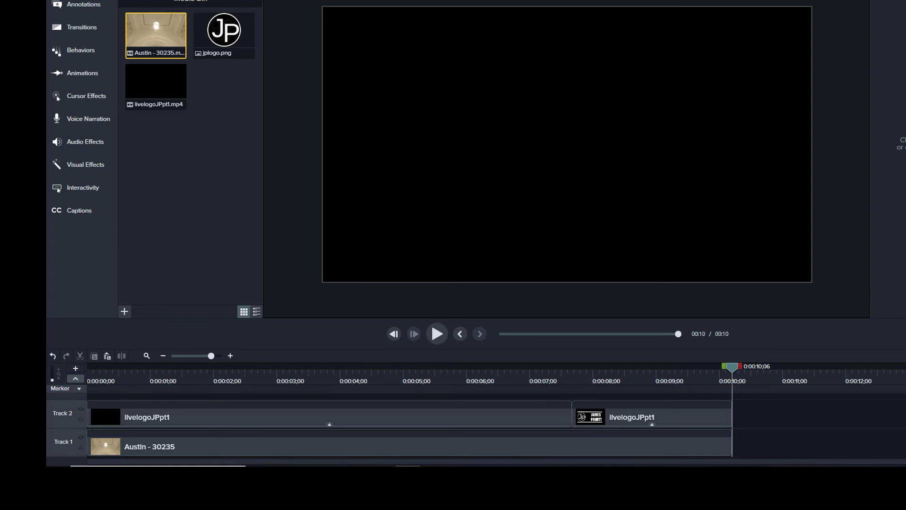
- Import the Elevators Need Rock Too and Trimmed & Taught MP3s from Downloads
left_click(57, 0)
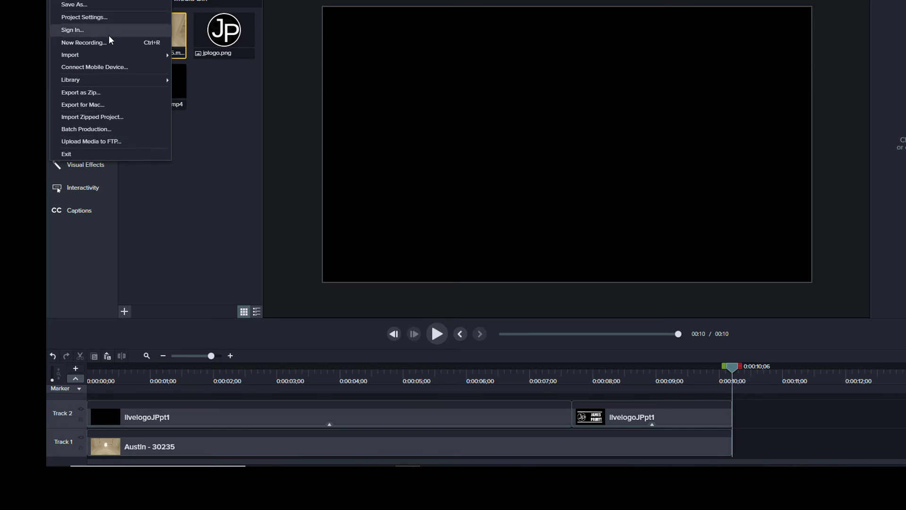
mouse_move(109, 0)
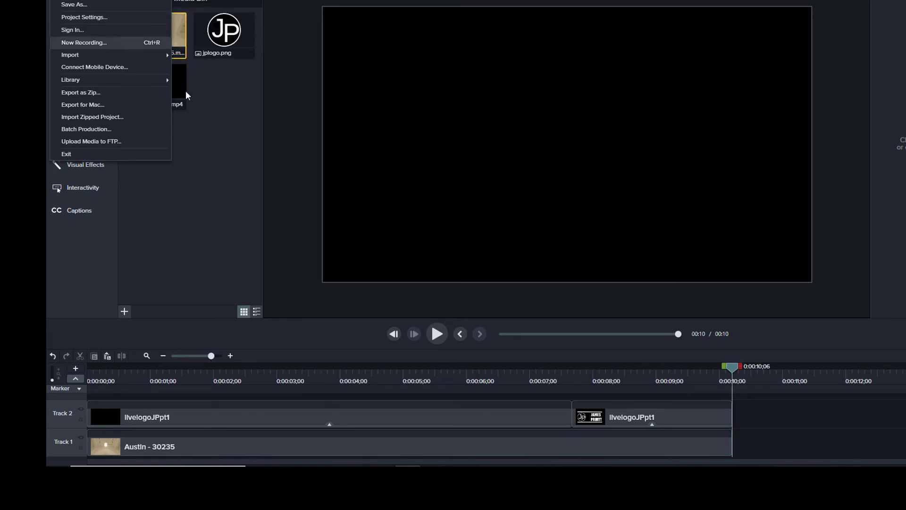
left_click(214, 106)
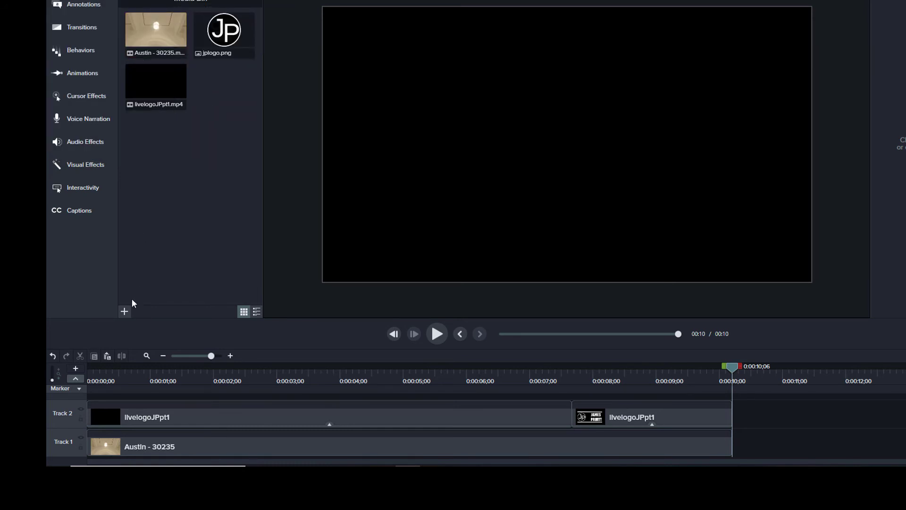
left_click(124, 311)
left_click(146, 279)
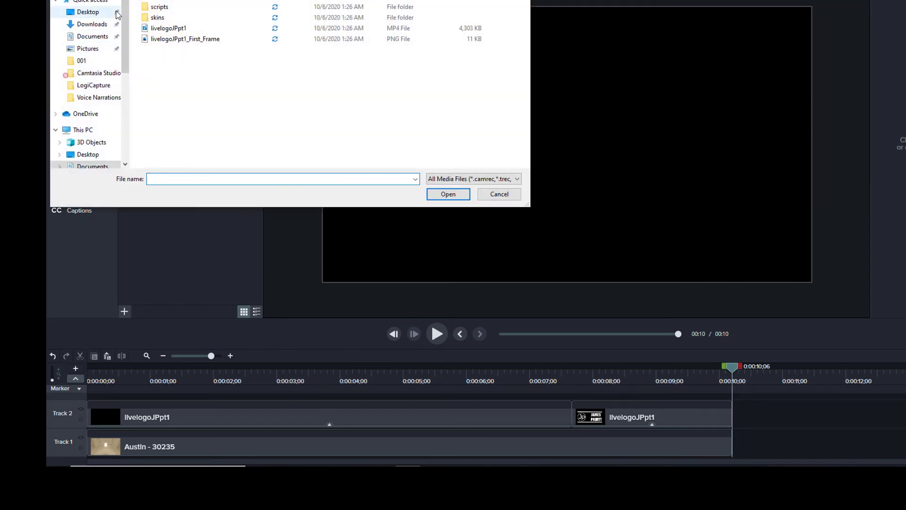
left_click(94, 25)
scroll(229, 68, "down", 3)
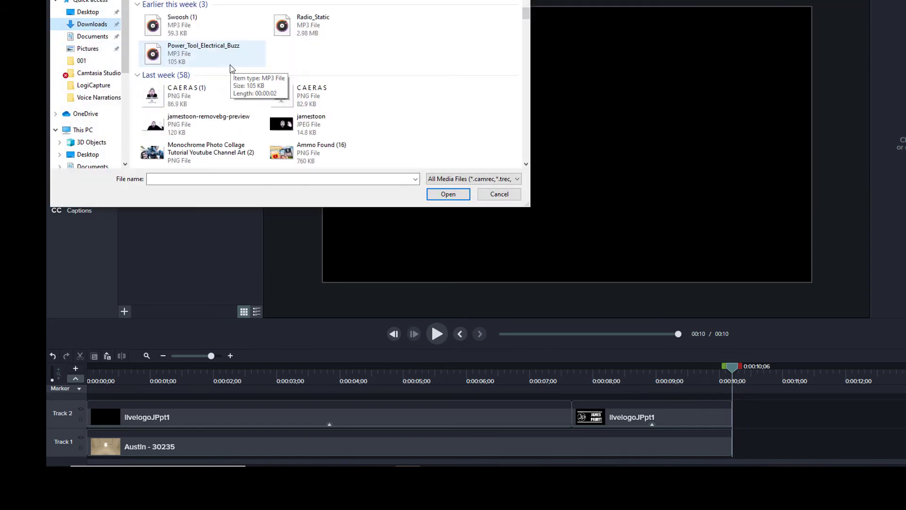
scroll(230, 69, "down", 4)
scroll(230, 69, "up", 3)
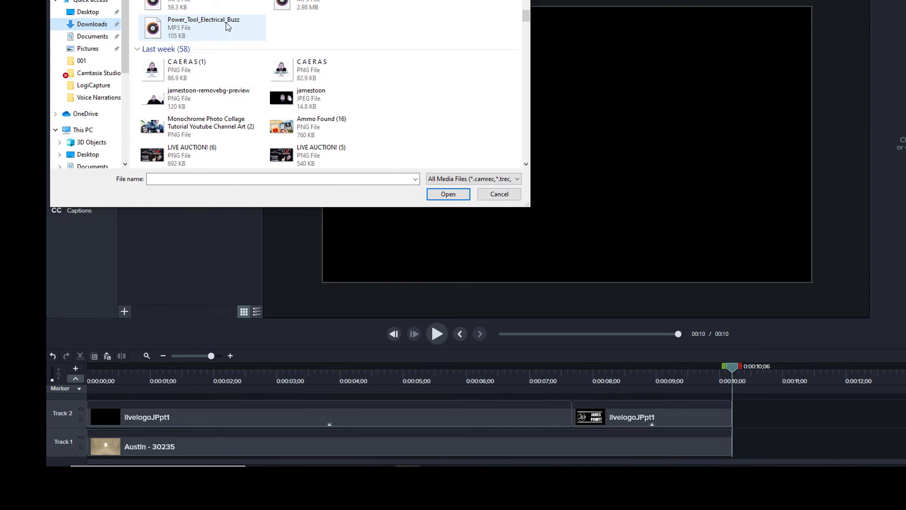
scroll(267, 62, "down", 3)
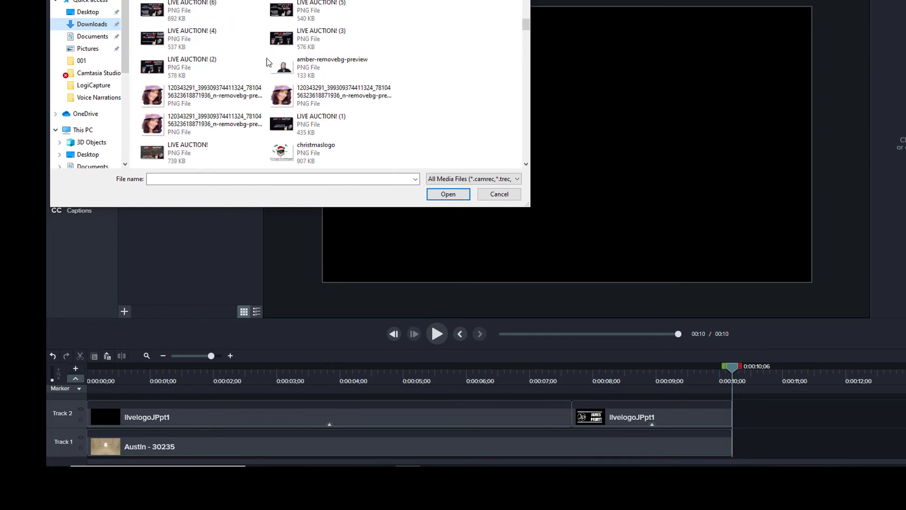
scroll(267, 62, "down", 10)
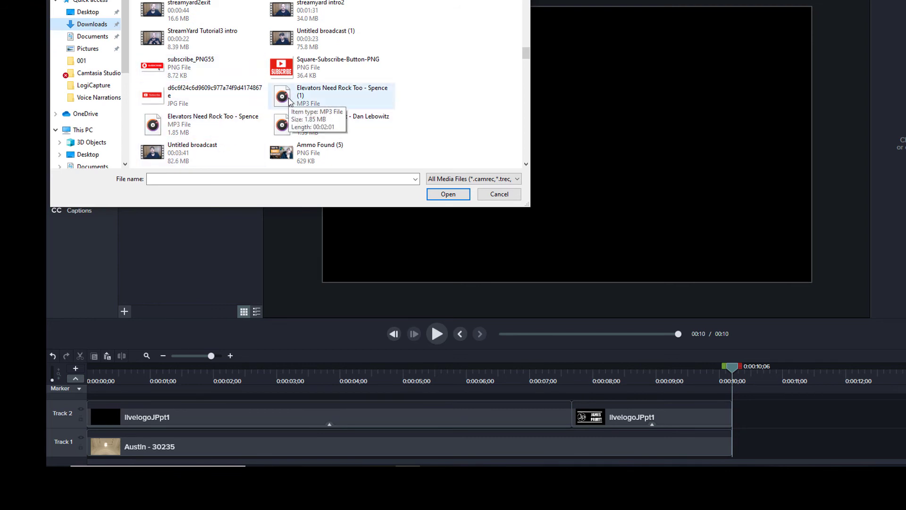
left_click(290, 101)
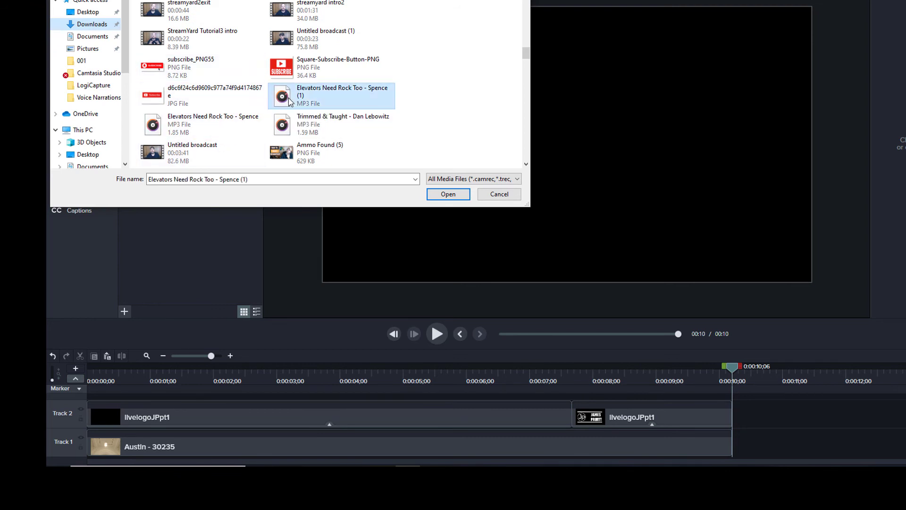
left_click(297, 133, "ctrl")
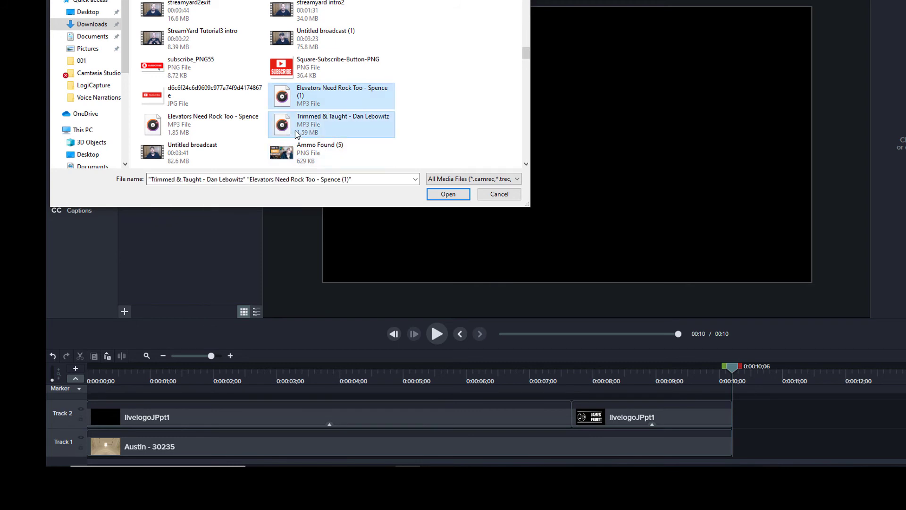
left_click(458, 196)
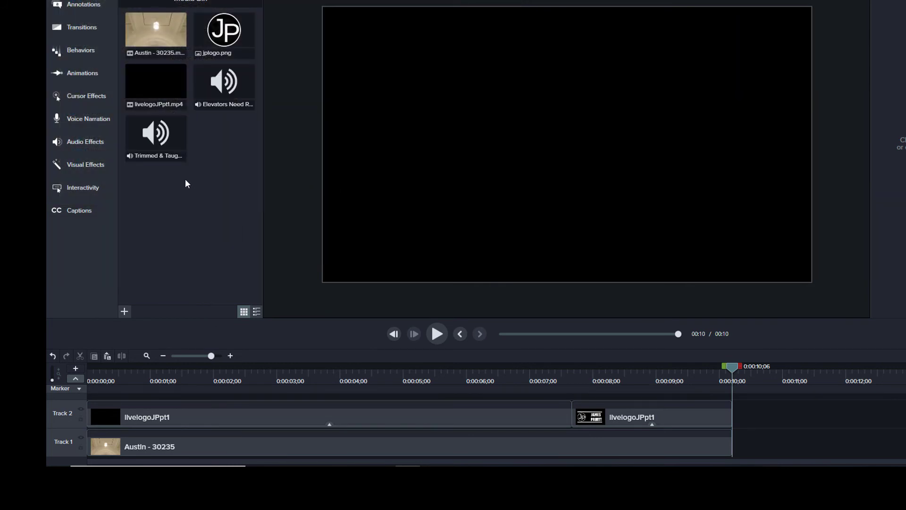
- Audition Trimmed & Taught from 01:15 and Elevators Need Rock Too near its end, then close the preview
double_click(156, 135)
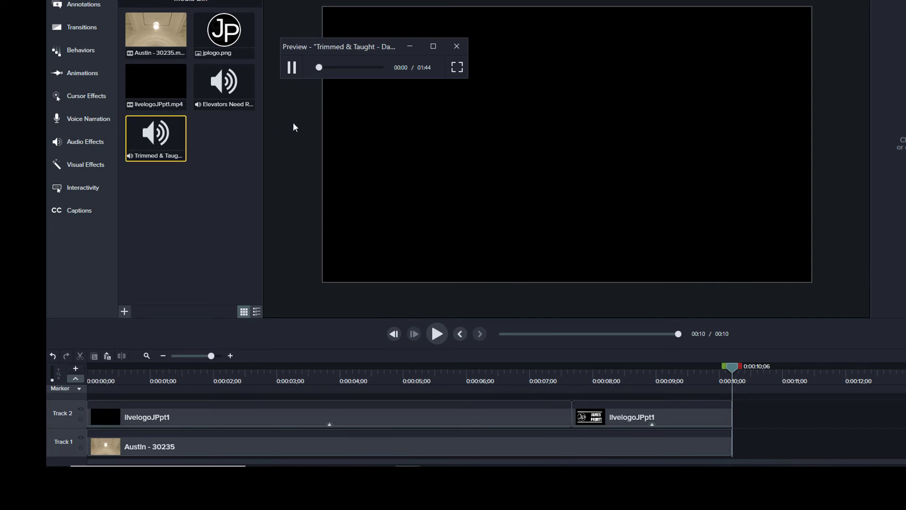
left_click(364, 68)
left_click(290, 68)
left_click(457, 46)
double_click(223, 81)
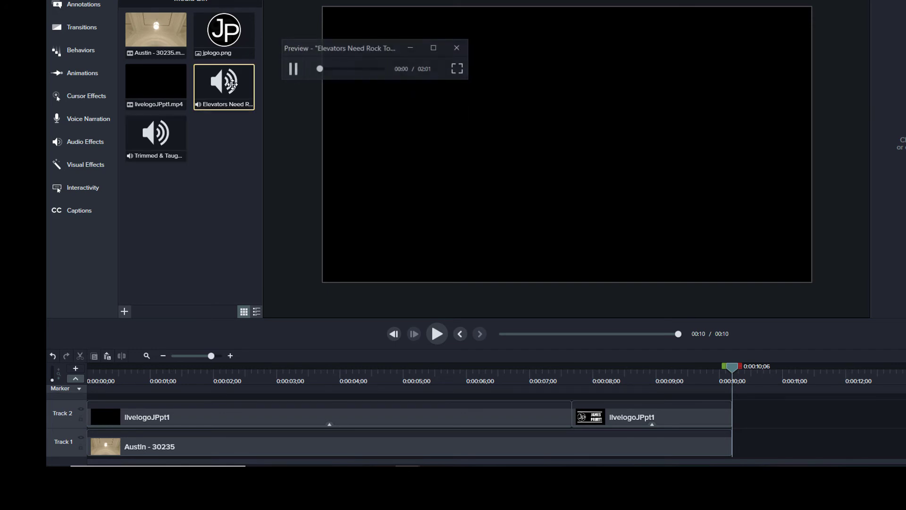
left_click(369, 68)
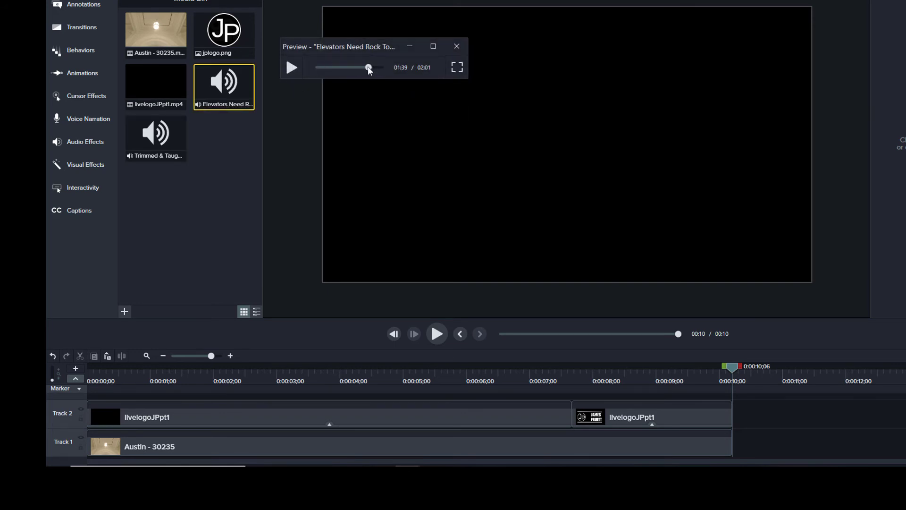
left_click(295, 67)
left_click(456, 47)
scroll(595, 425, "up", 1)
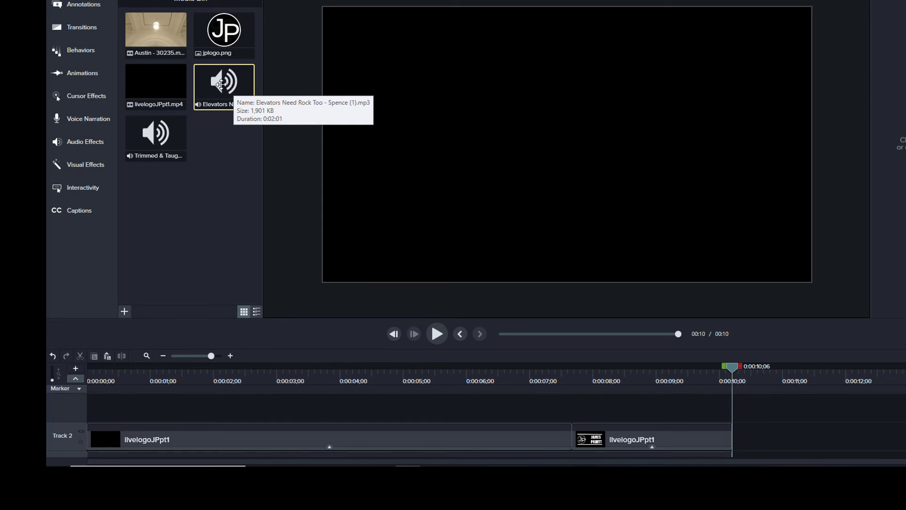
- Put the Elevators music on a new Track 3 at 77% volume and add a marker at 1:36
left_click_drag(220, 84, 257, 412)
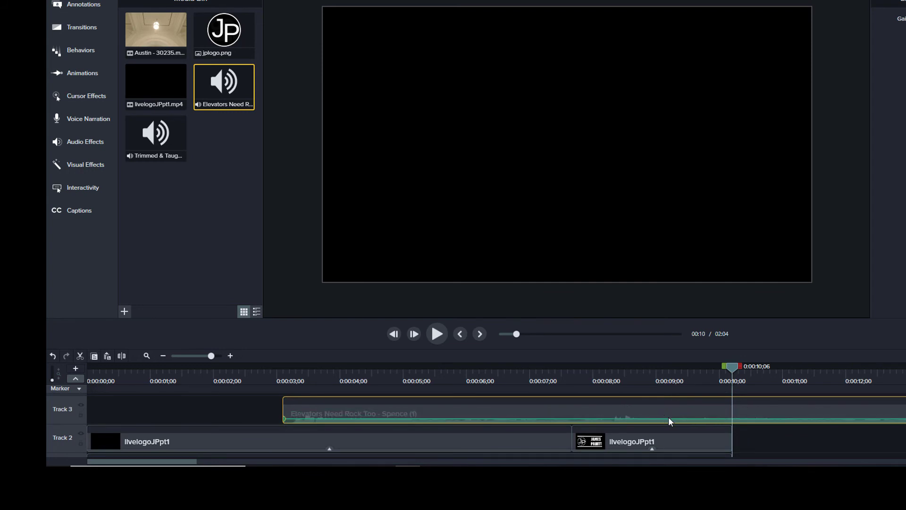
left_click_drag(653, 419, 653, 414)
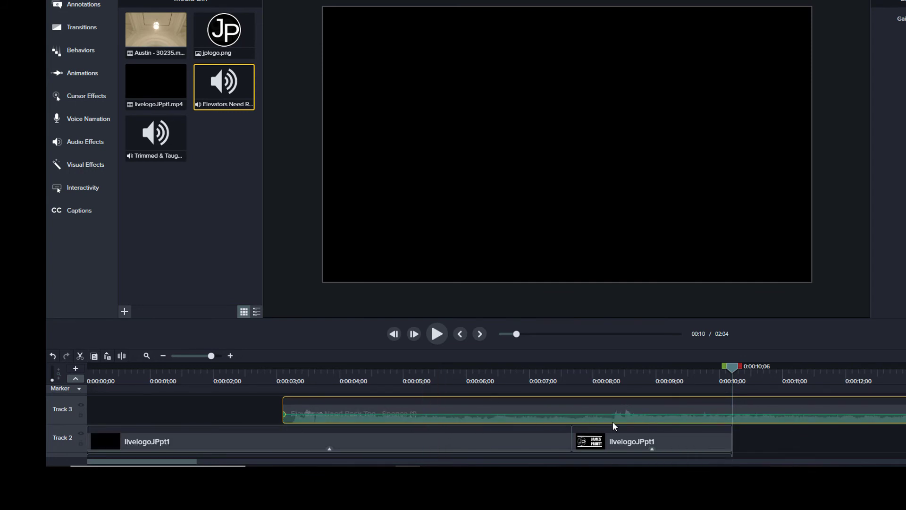
left_click(180, 356)
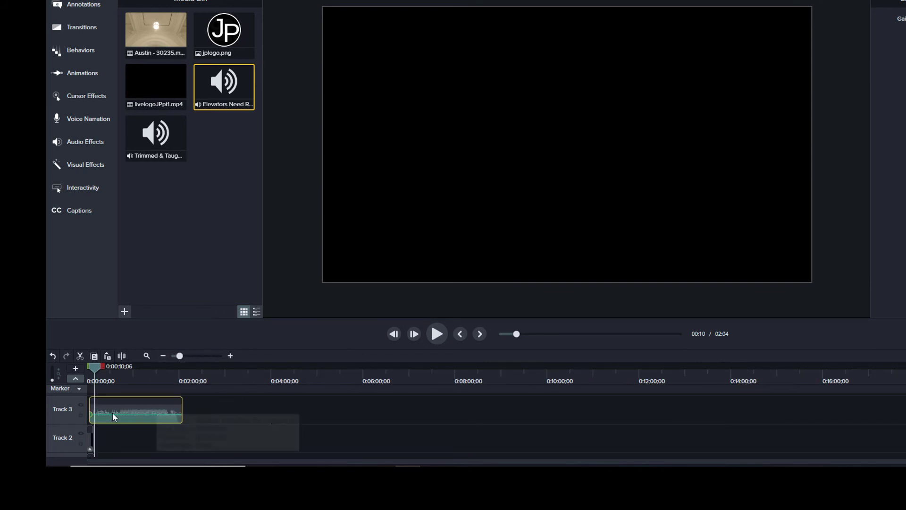
left_click(161, 390)
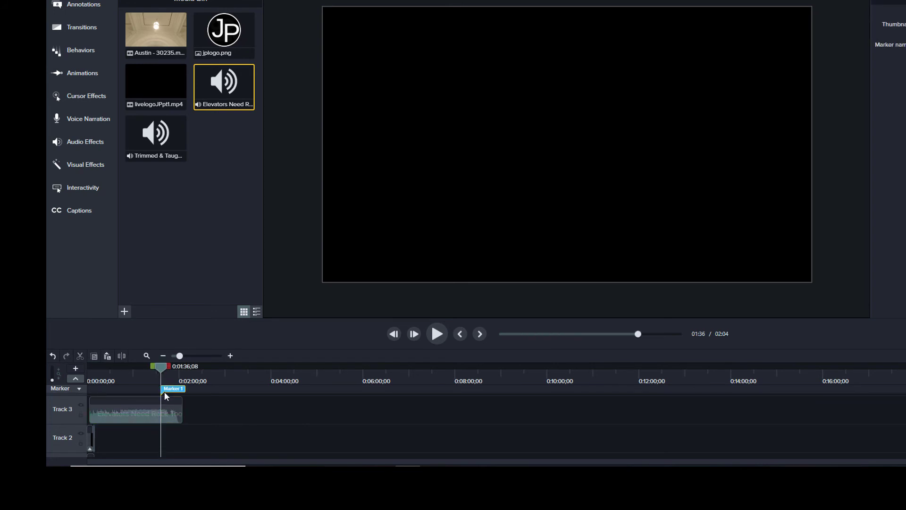
- Trim the music clip to end at 2:00 and mark a range at its end
left_click(182, 410)
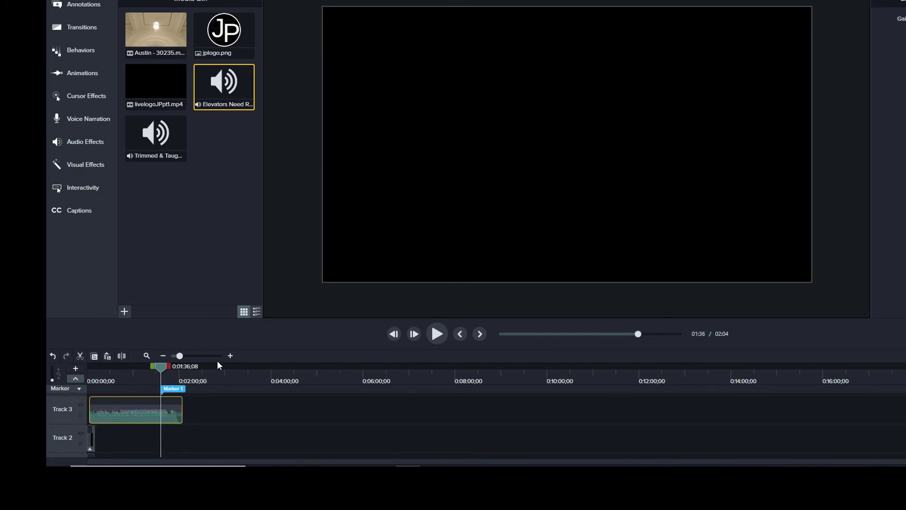
mouse_move(180, 357)
left_mouse_down()
mouse_move(221, 364)
mouse_move(193, 362)
left_mouse_up()
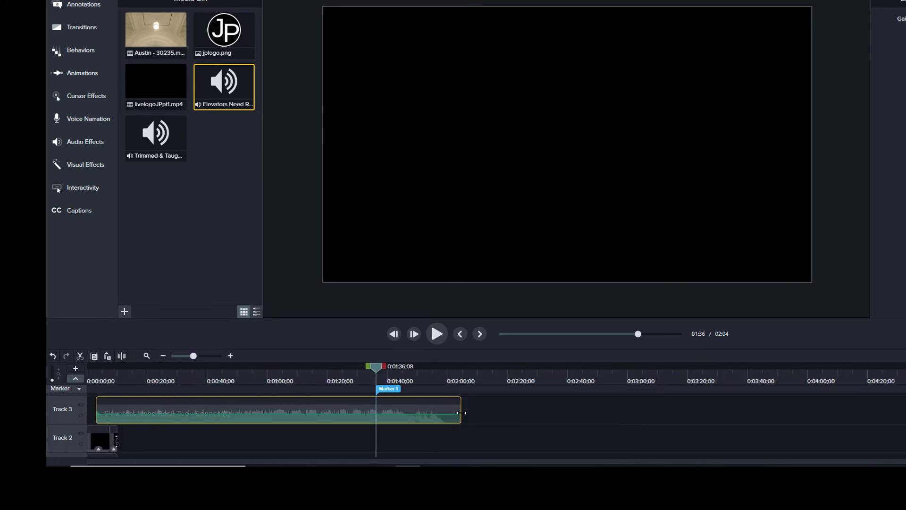
left_click_drag(461, 413, 448, 412)
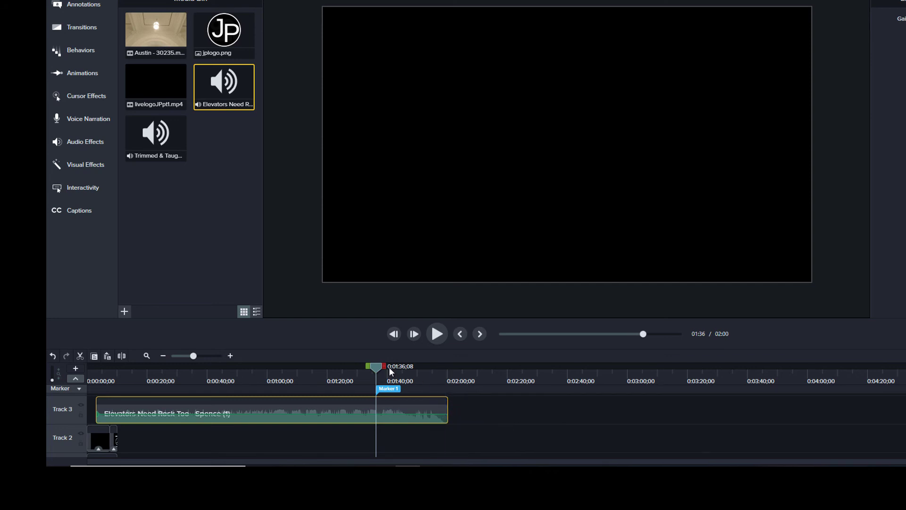
left_click_drag(376, 367, 447, 378)
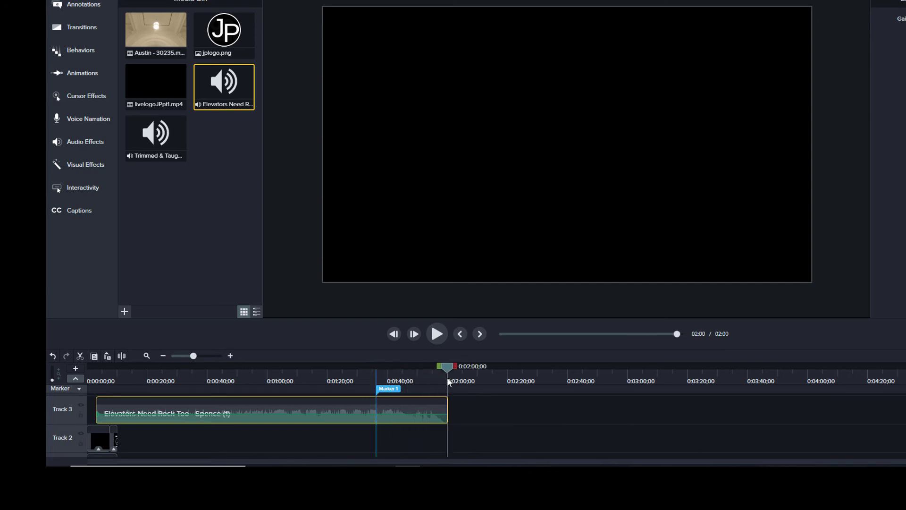
left_click_drag(864, 367, 731, 362)
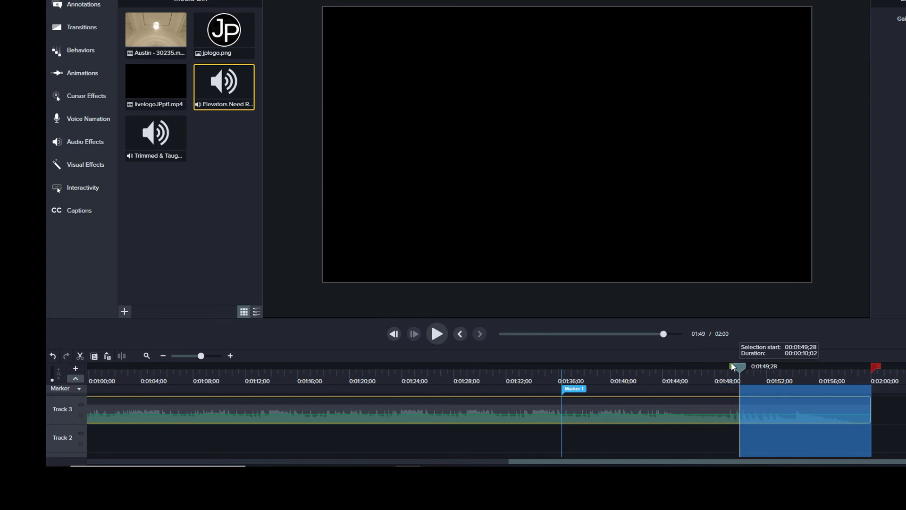
- Keep only the music after 1:49, moved to 0:00 and trimmed to end with the title
left_click(731, 362)
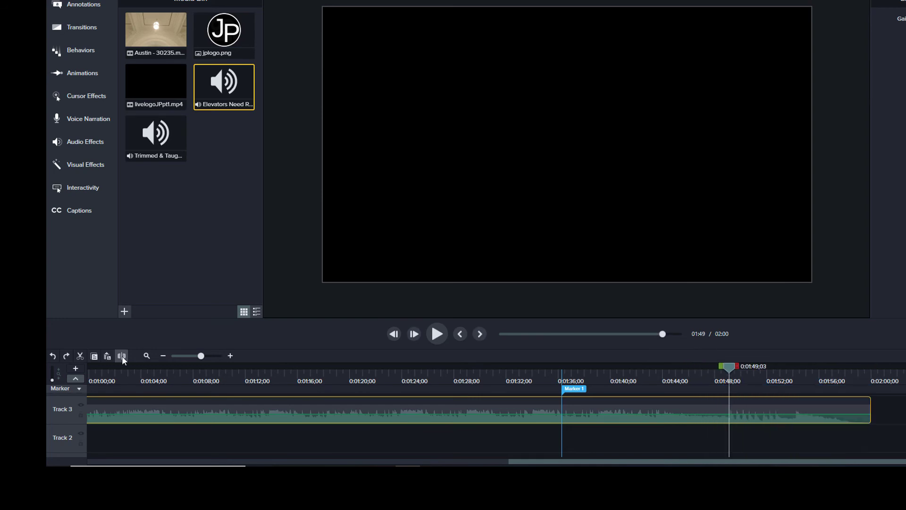
left_click(121, 355)
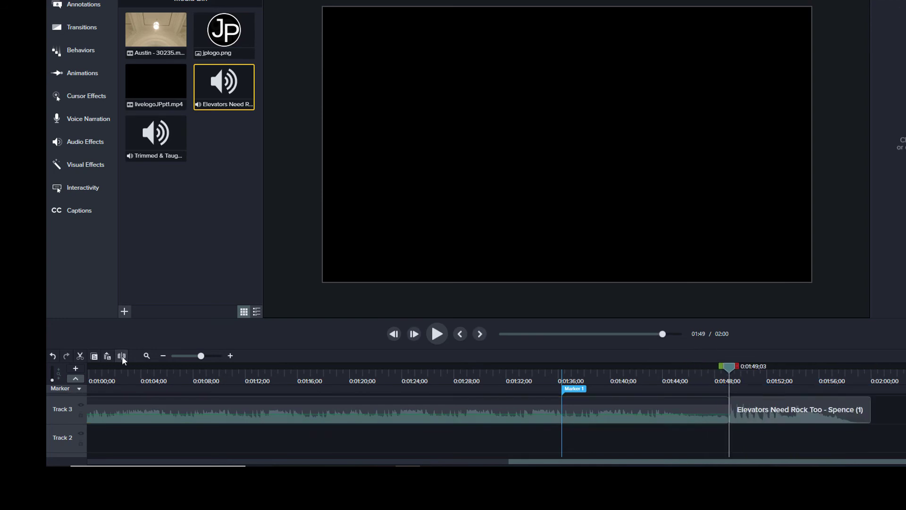
right_click(363, 411)
left_click(401, 273)
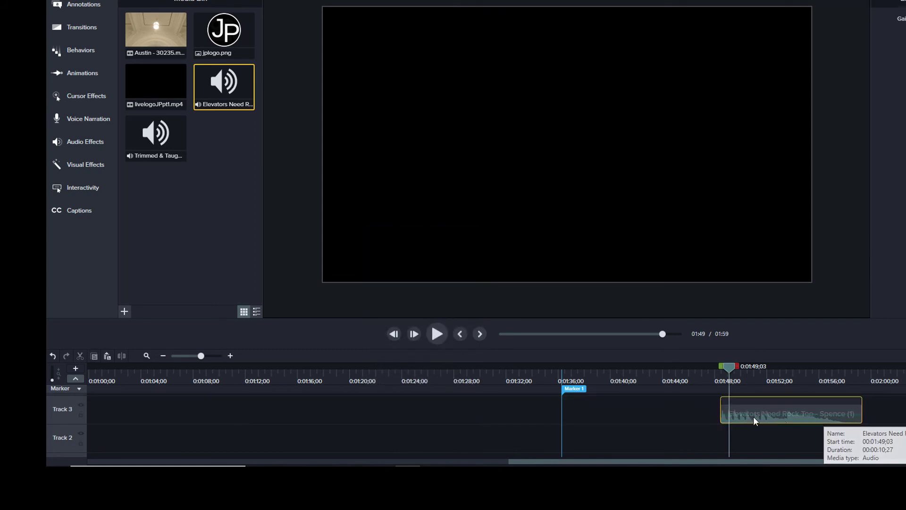
left_click_drag(753, 417, 48, 406)
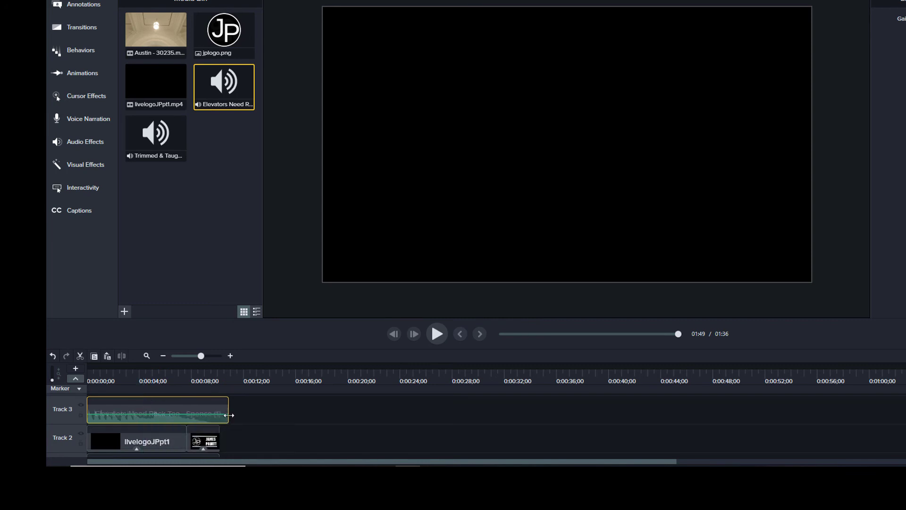
left_click_drag(228, 413, 220, 414)
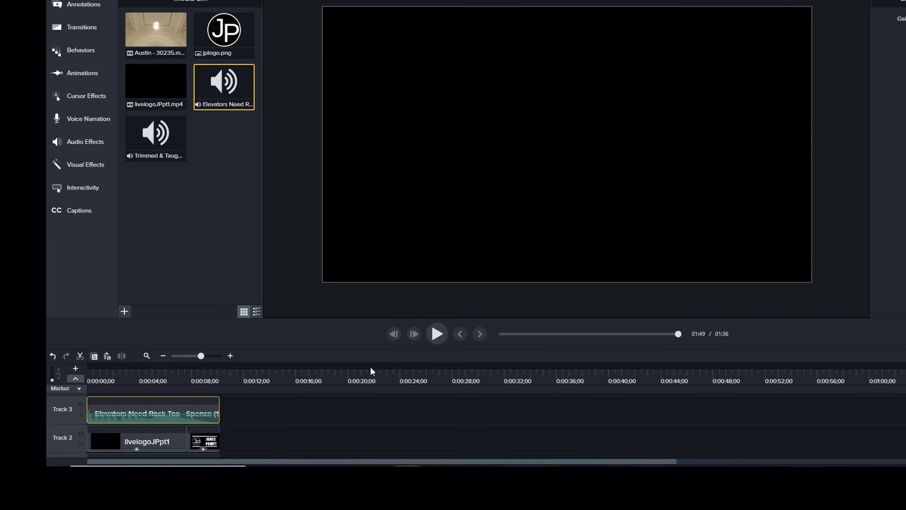
left_click(437, 335)
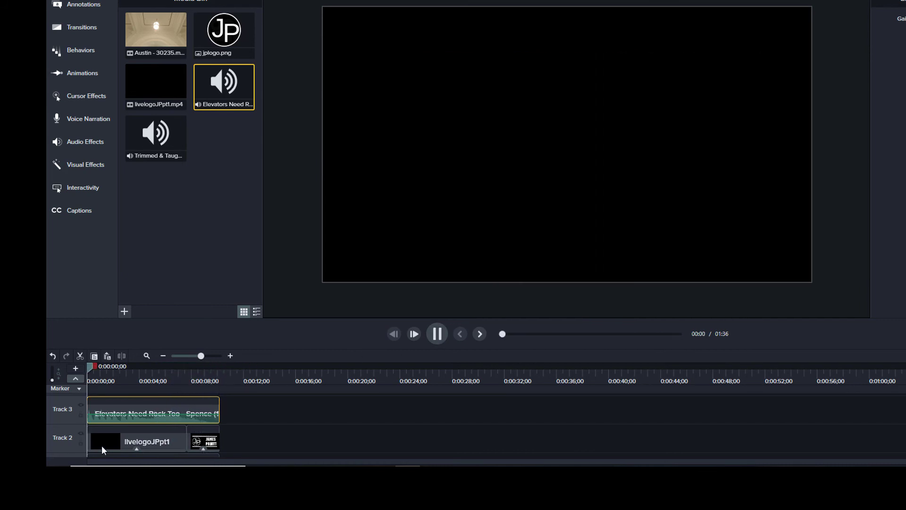
- Stop playback and pull the Elevators clip's volume line slightly lower on Track 3
left_click(129, 415)
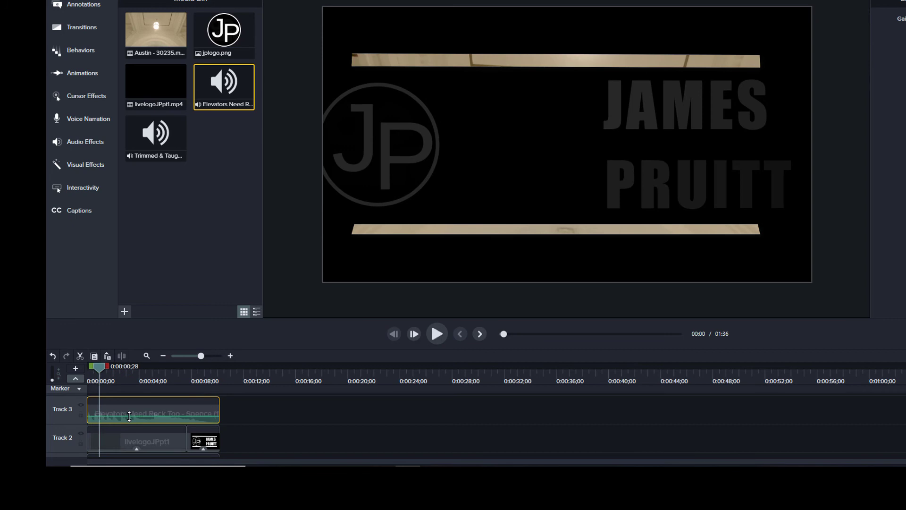
left_click_drag(130, 416, 131, 417)
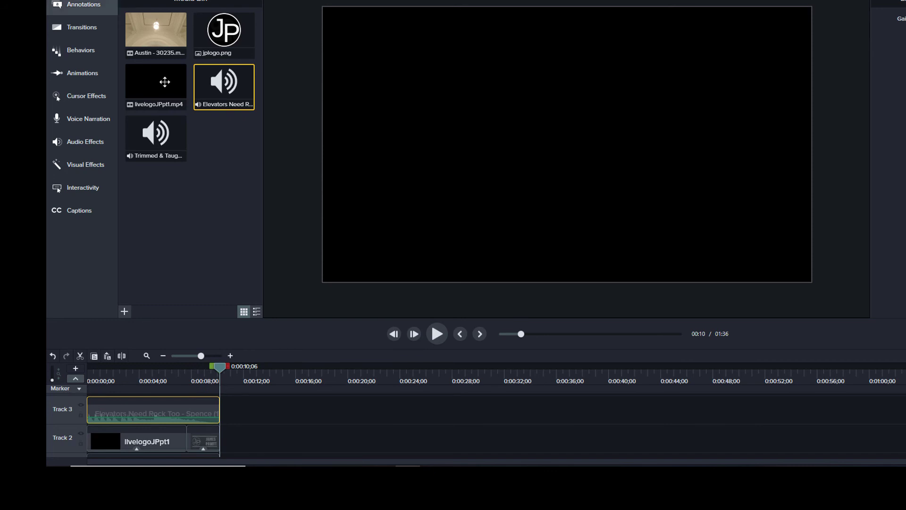
- Start a new custom production from the Share menu and advance to the Smart Player options
left_click(135, 0)
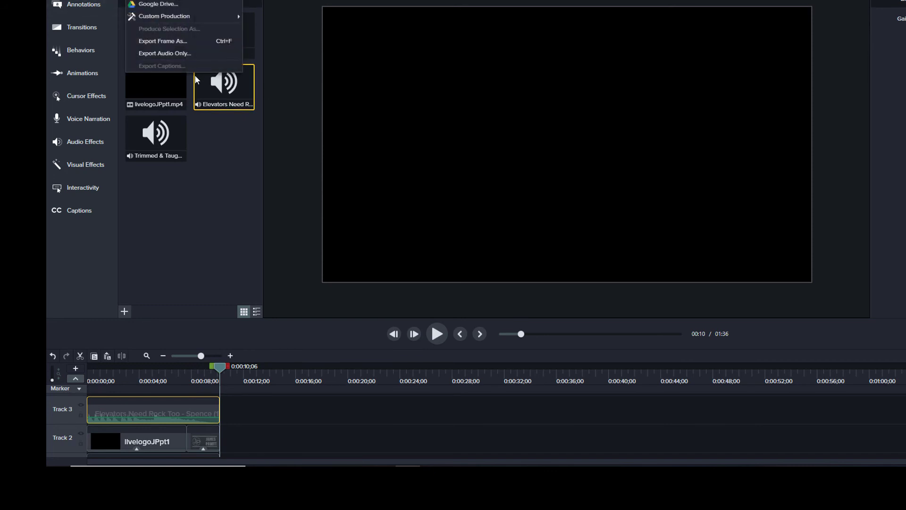
mouse_move(174, 17)
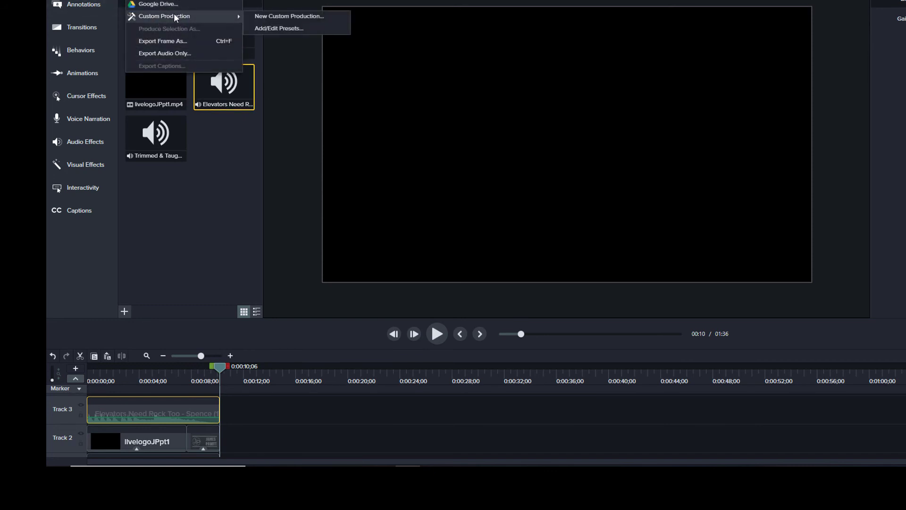
left_click(268, 16)
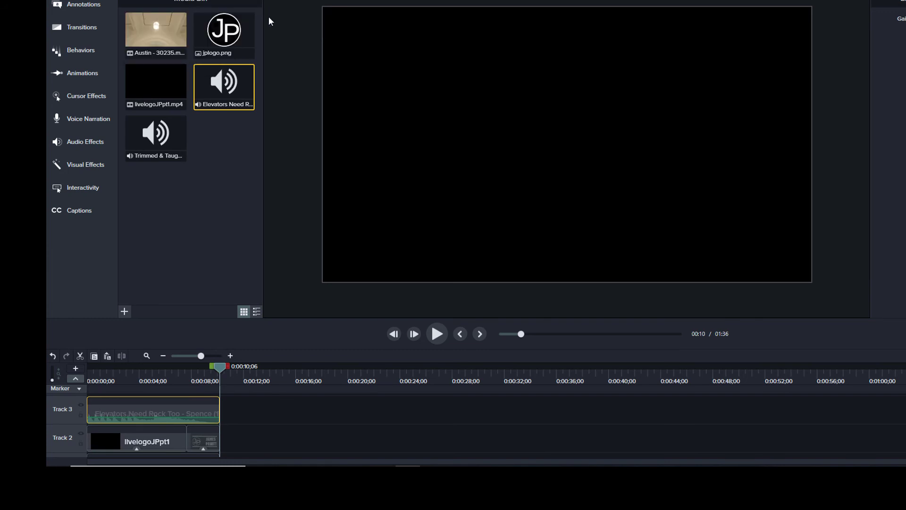
left_click(616, 346)
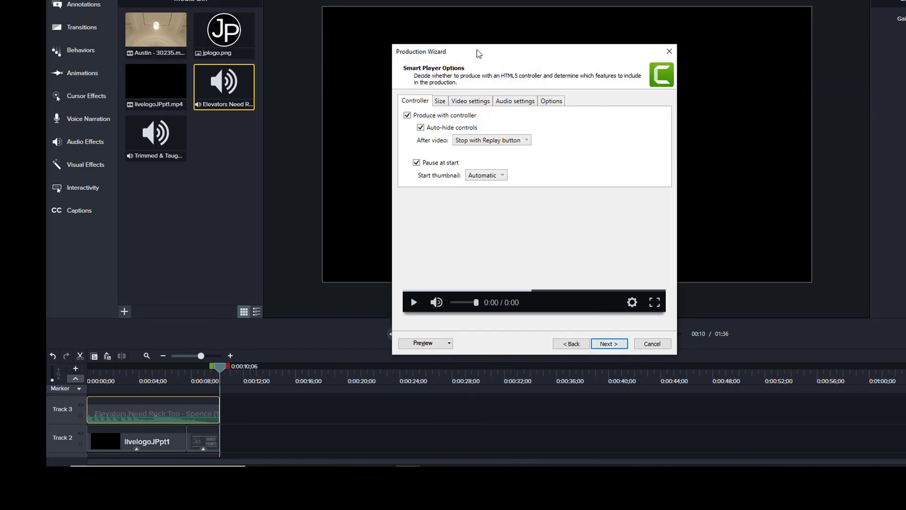
- Set video encoding mode to Quality at about 75%
left_click(469, 103)
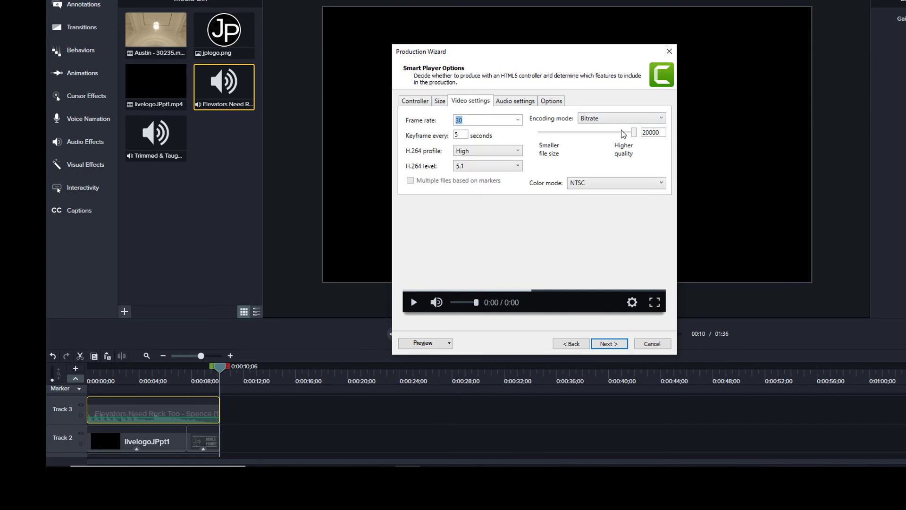
left_click(664, 124)
left_click(643, 130)
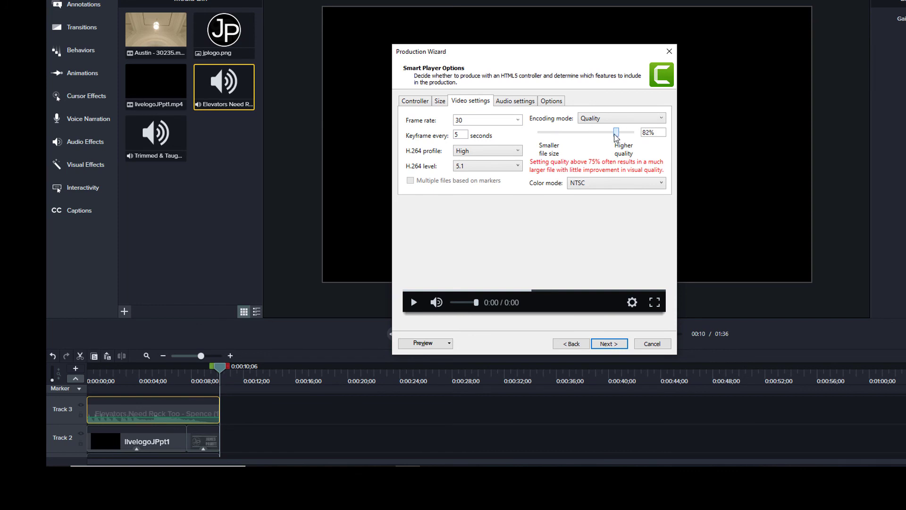
left_click_drag(615, 134, 602, 133)
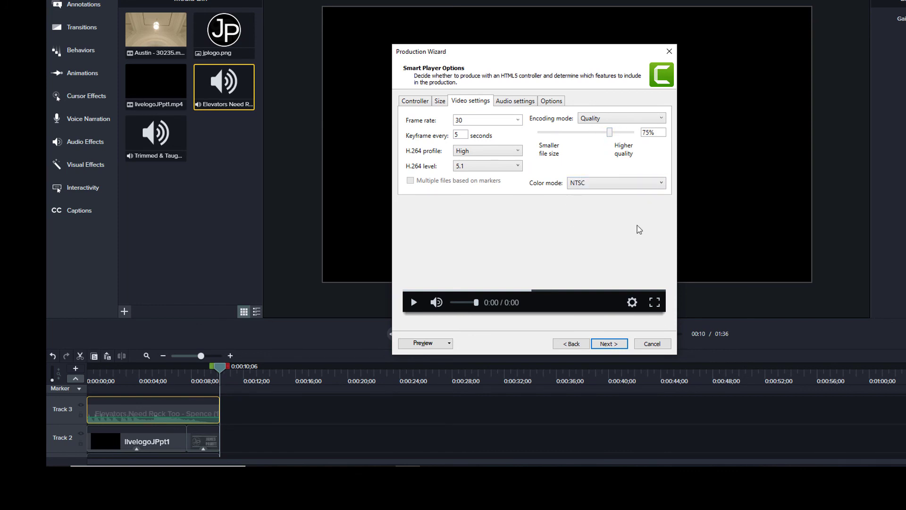
- Lower the audio bit rate from 128 to 64 kbps
left_click(505, 104)
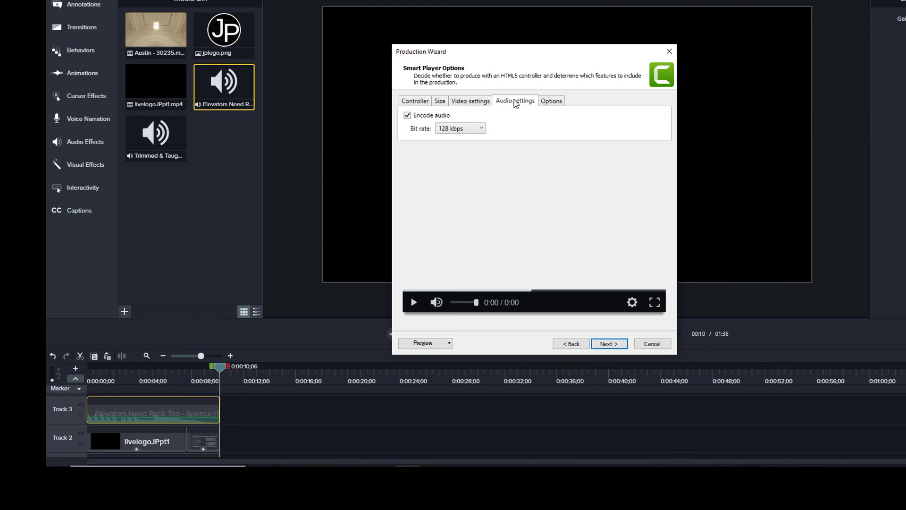
left_click(470, 130)
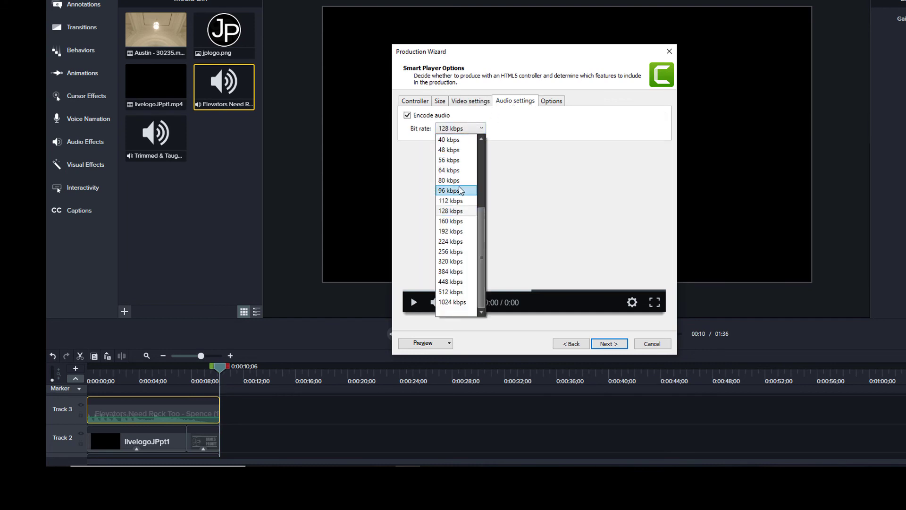
scroll(460, 190, "up", 1)
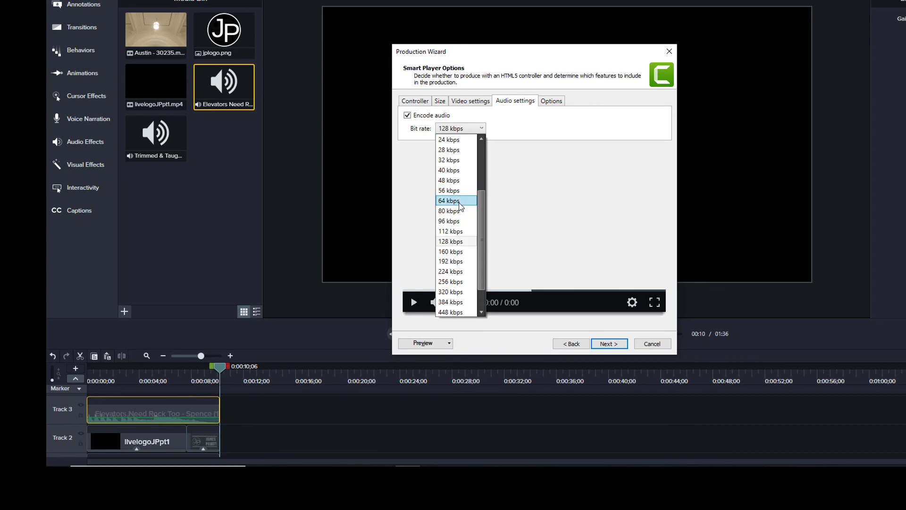
left_click(460, 202)
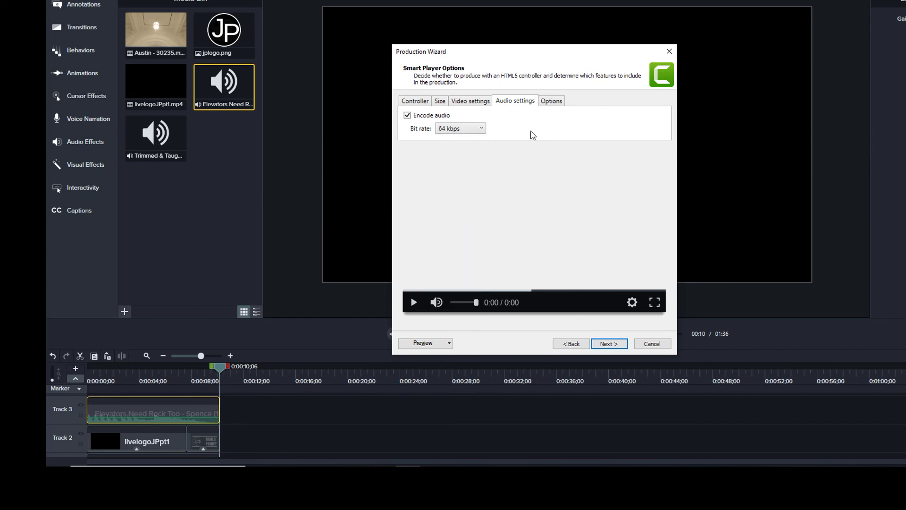
left_click(475, 128)
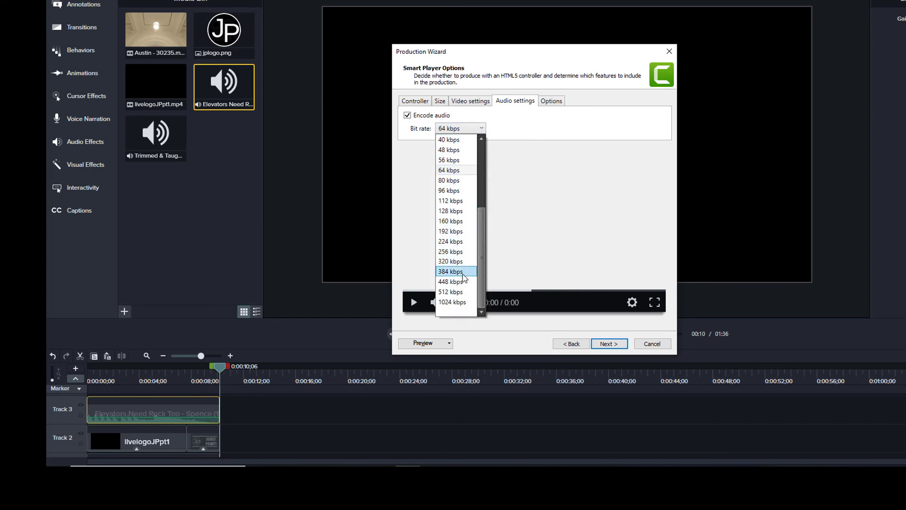